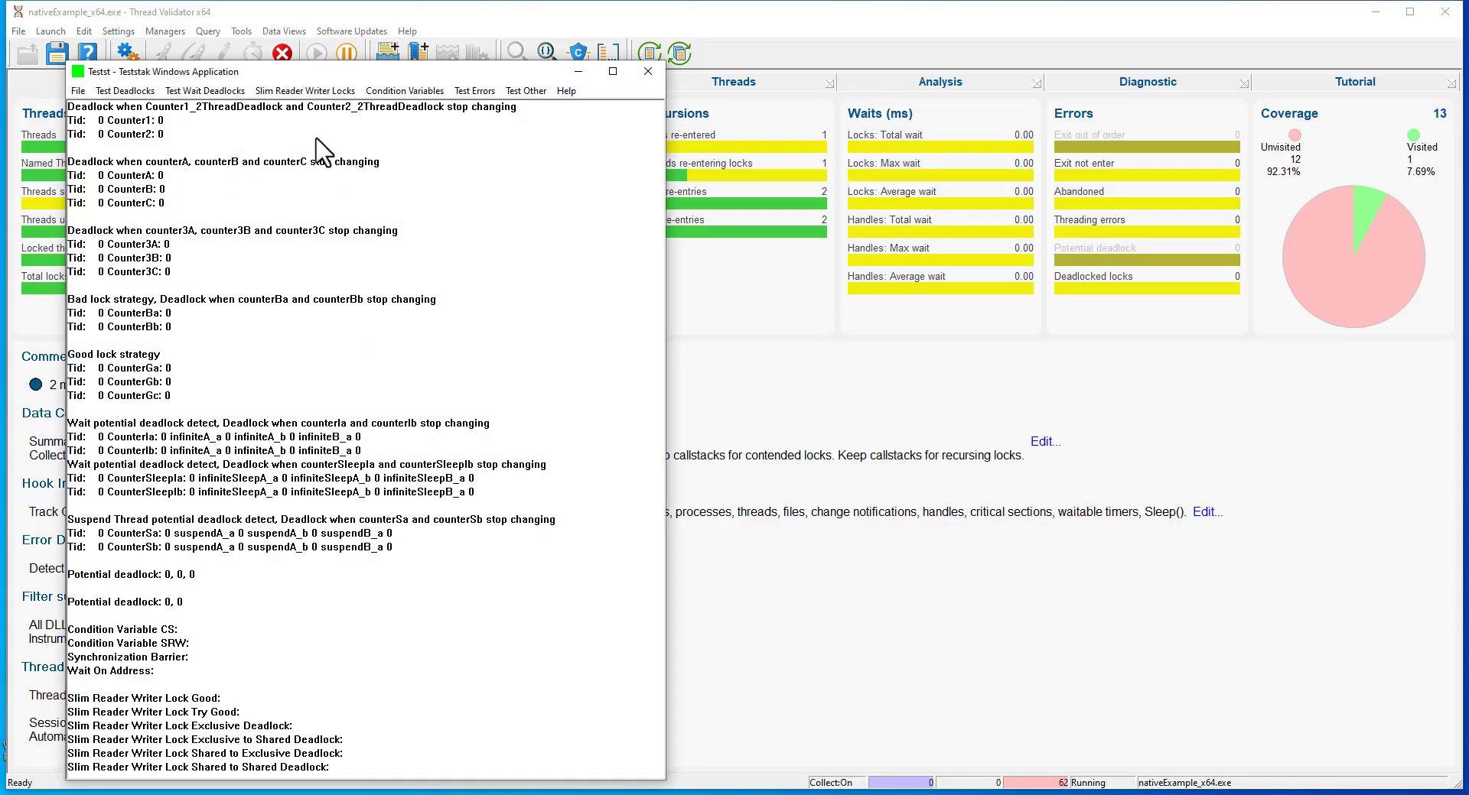
Start a 3 thread deadlock in the Teststak test application and view its effect in Thread Validator's list of all locks.
drag(280, 72, 419, 364)
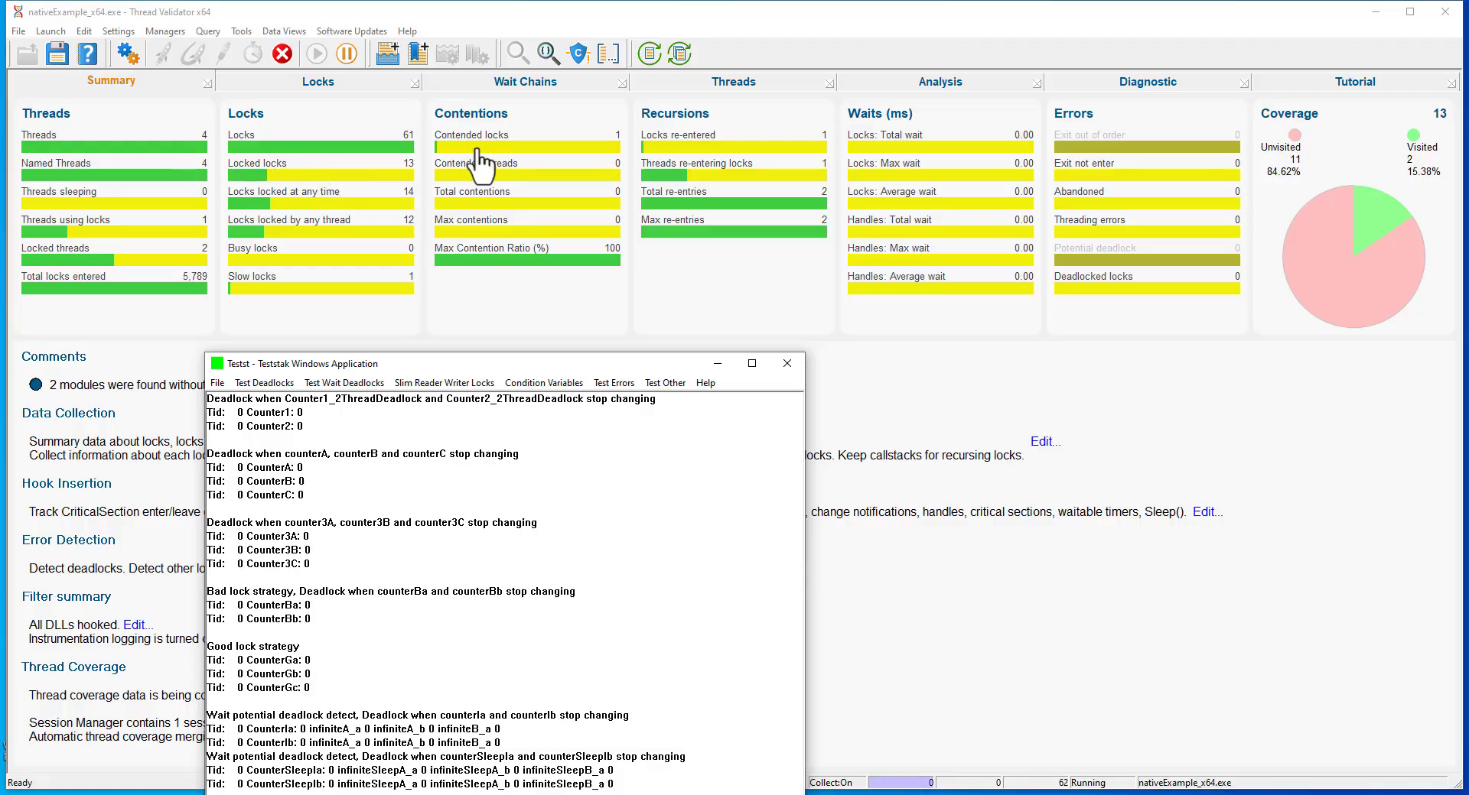
click(268, 83)
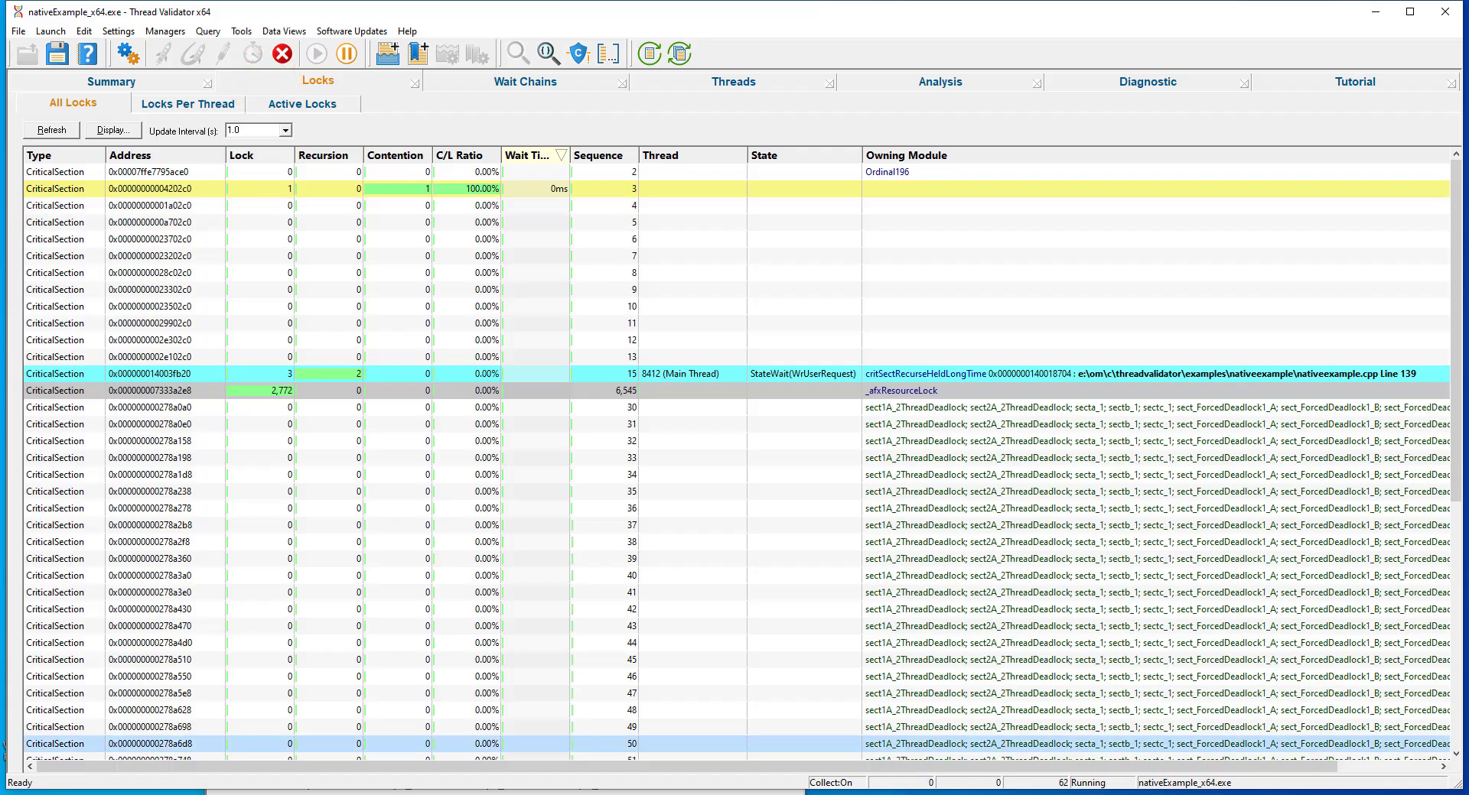
click(264, 383)
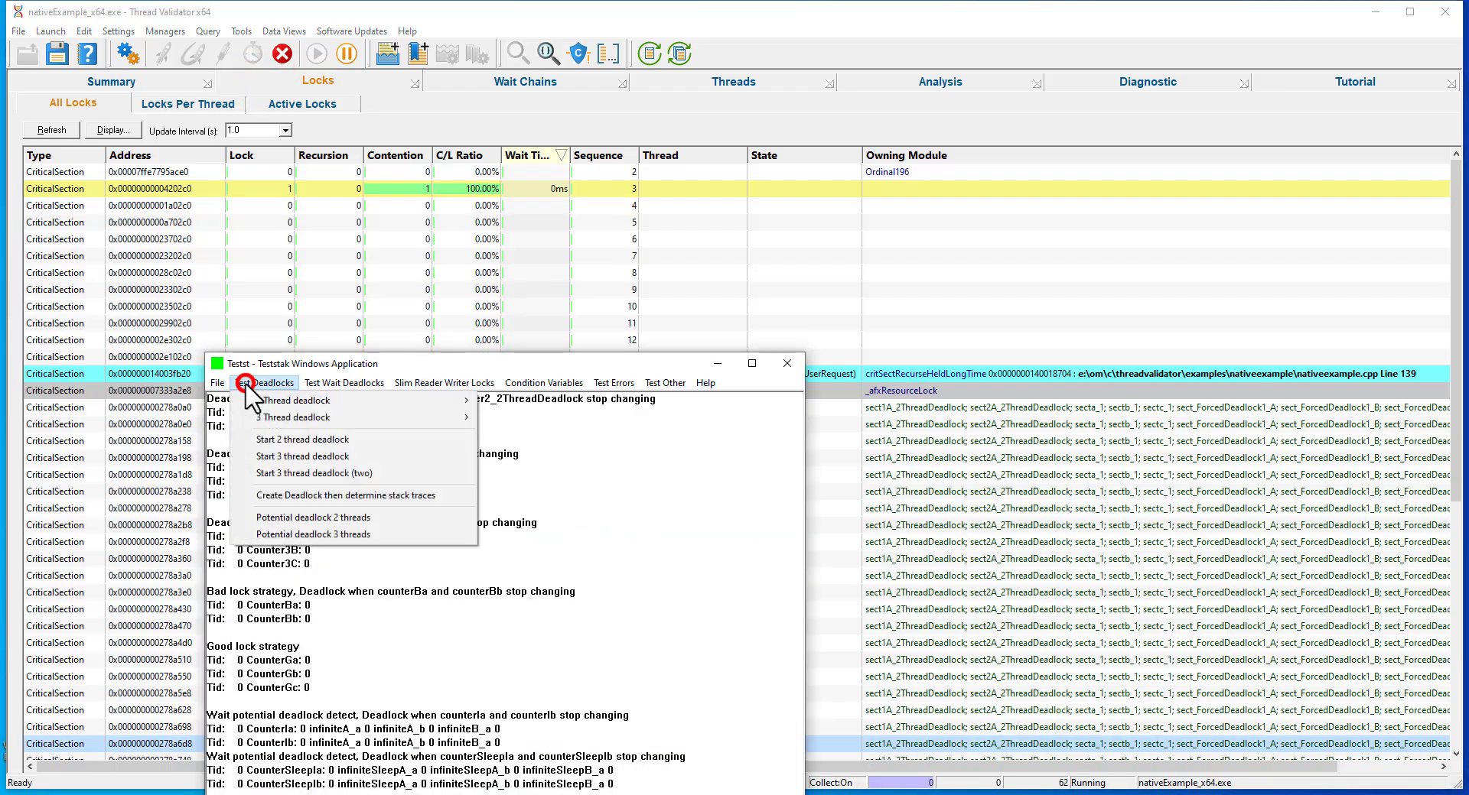
click(259, 456)
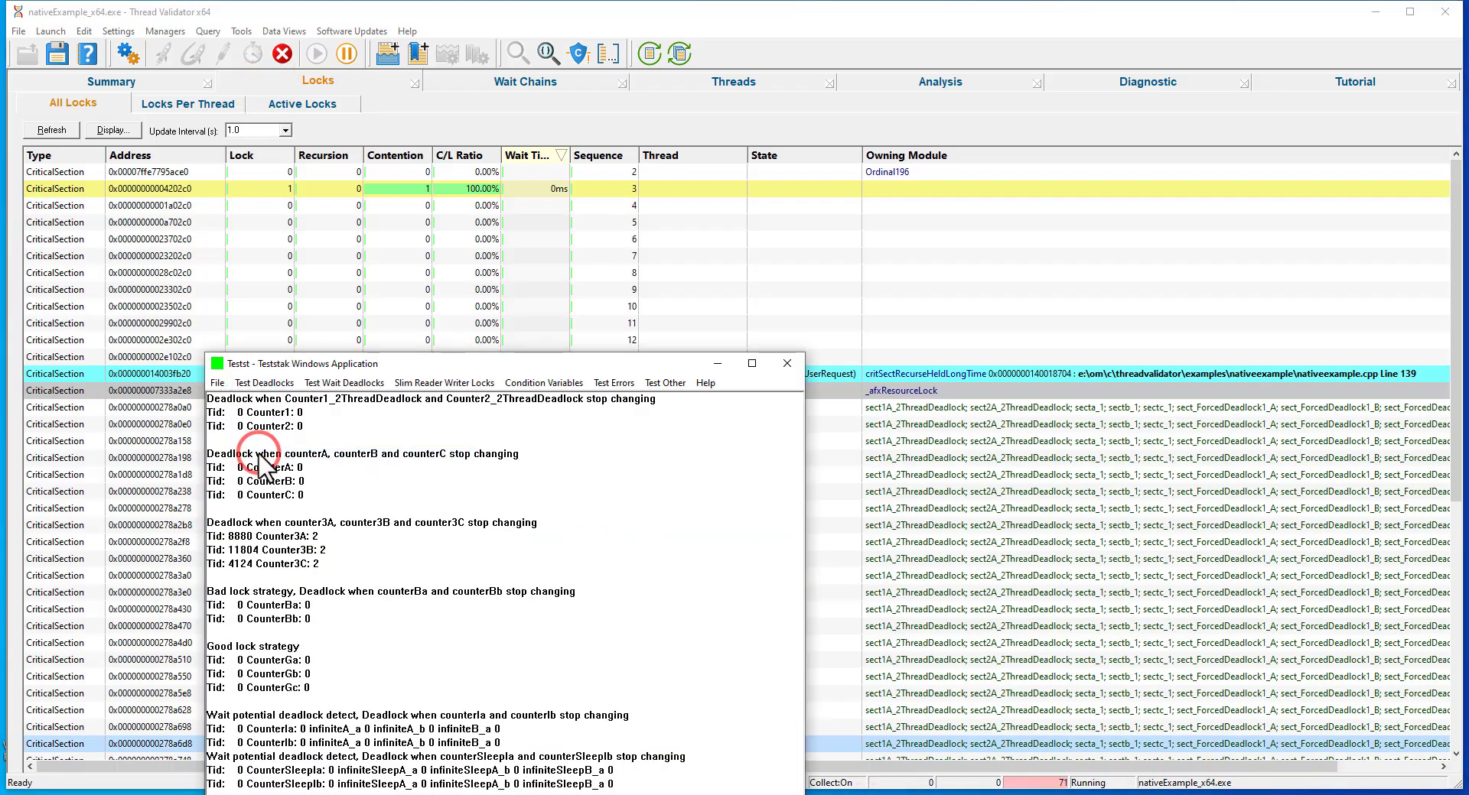
click(161, 272)
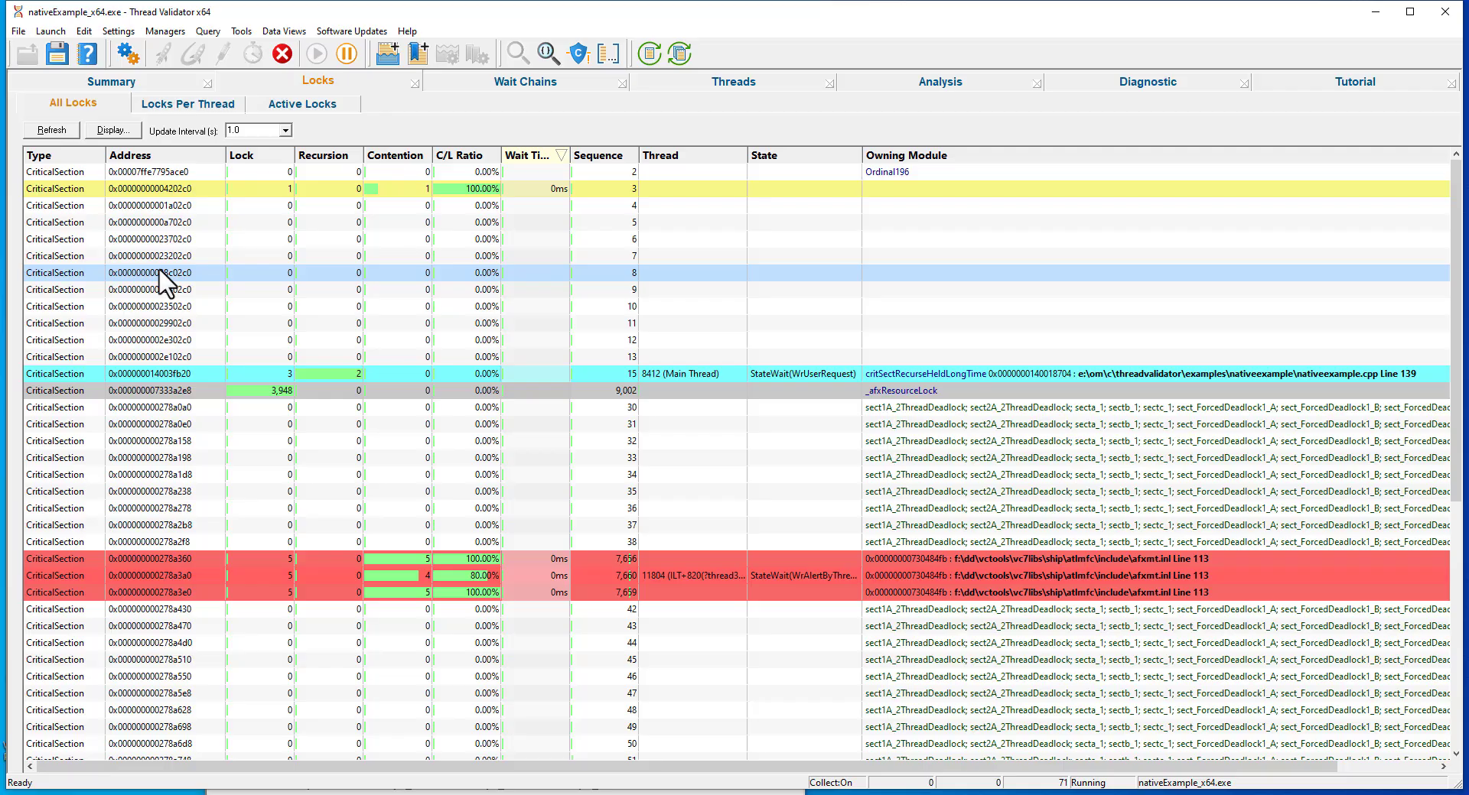
Examine the locked and waiting critical sections of each deadlocked thread, both in the locks per thread and among the active locks.
click(187, 104)
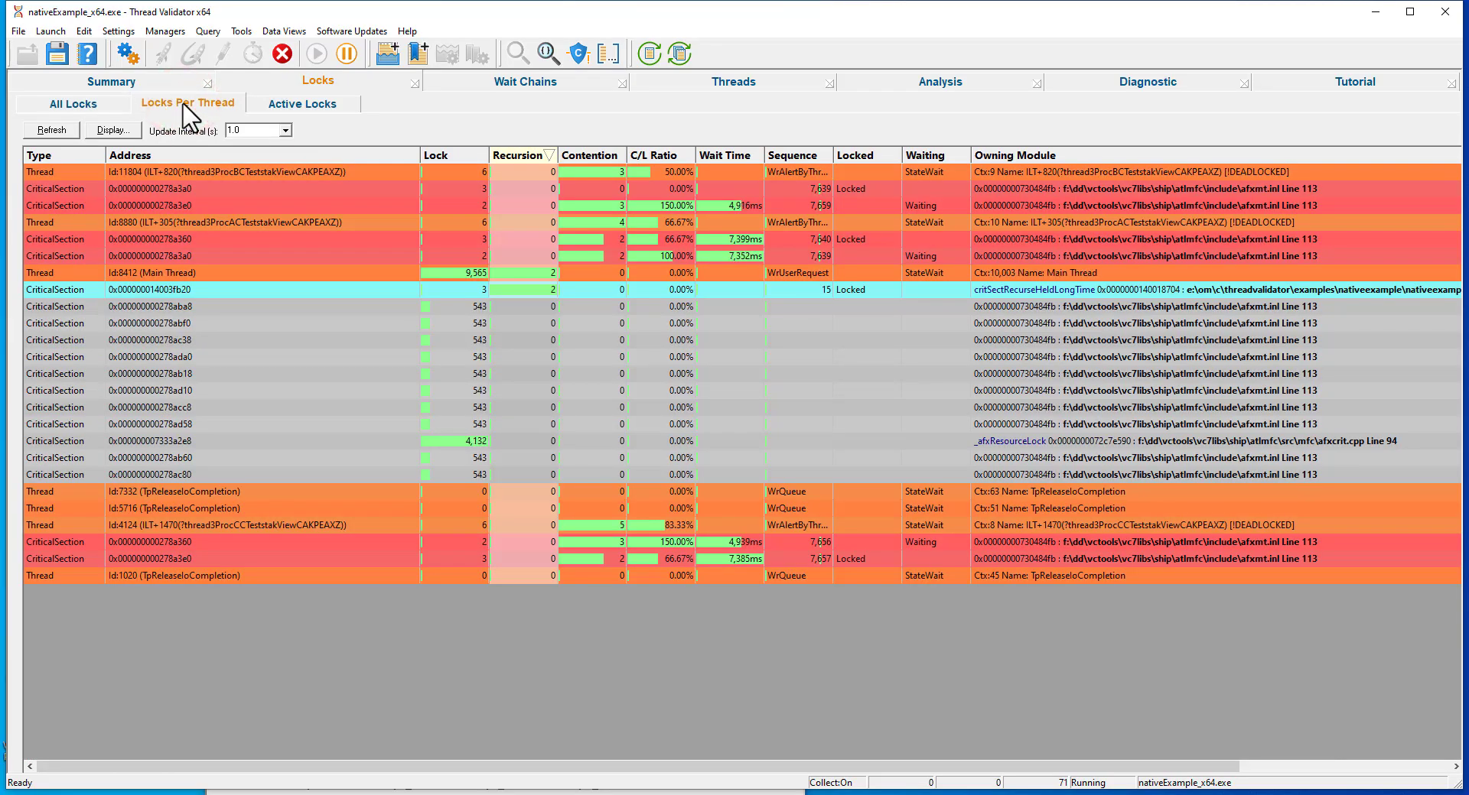
click(102, 173)
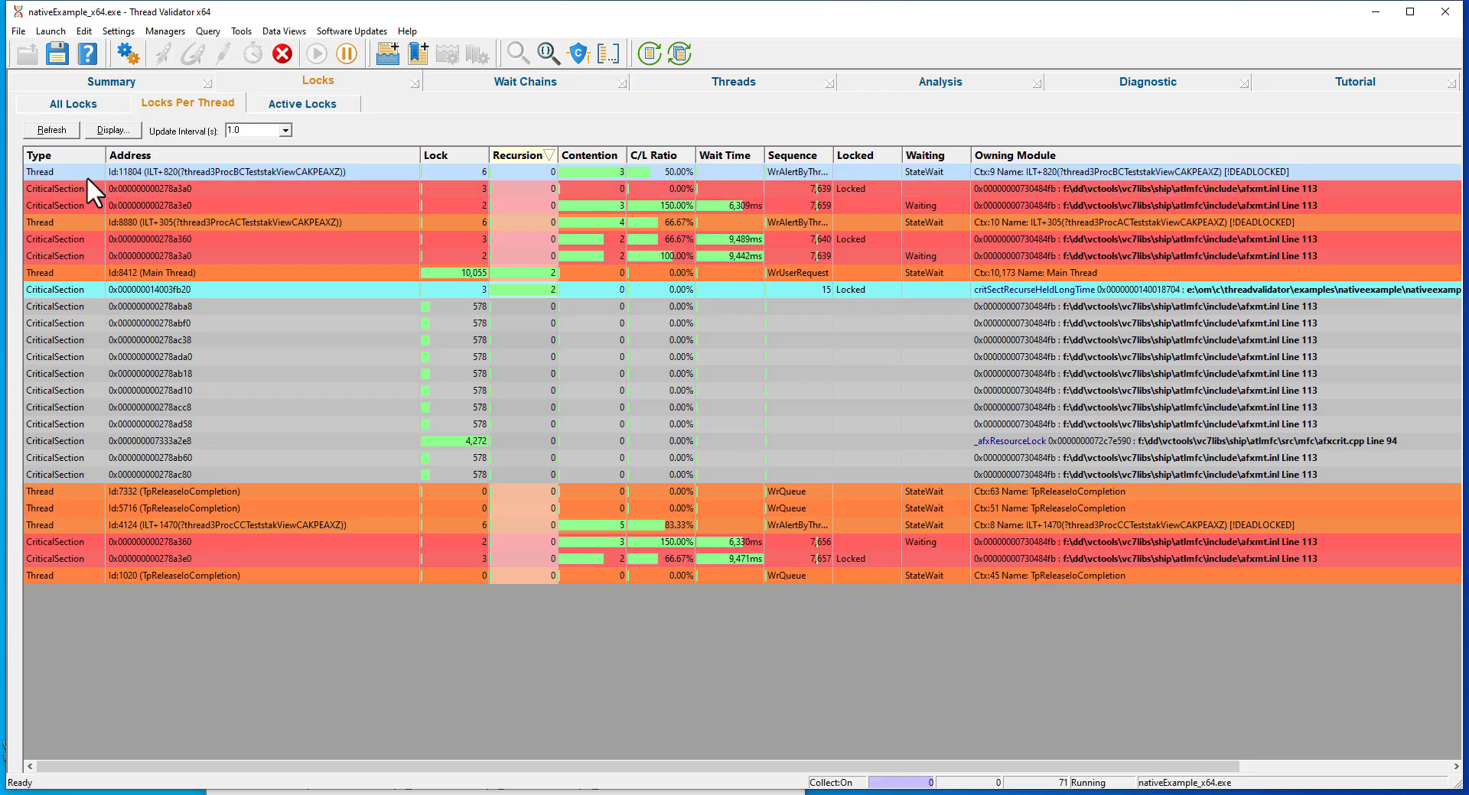
click(75, 186)
click(72, 202)
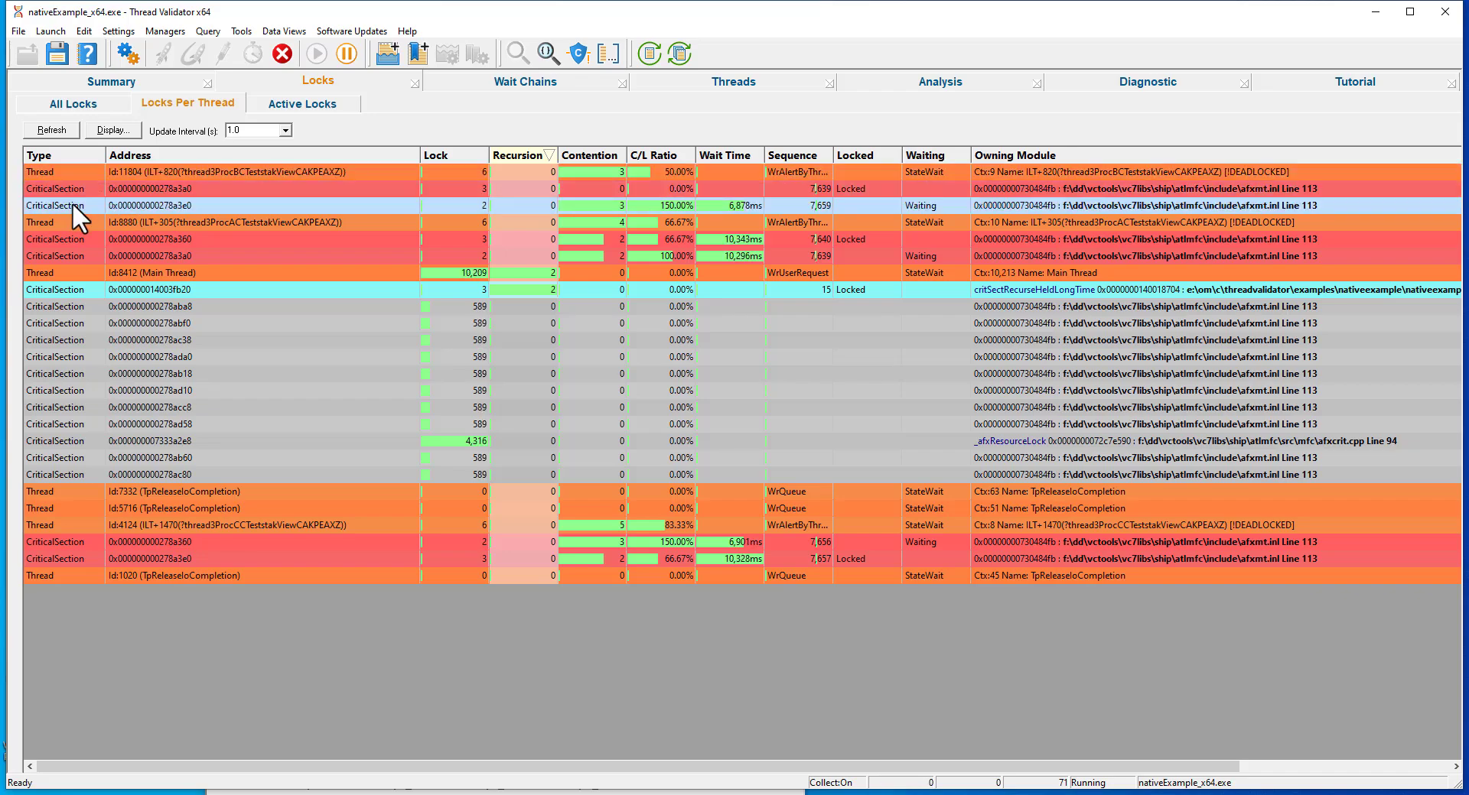
click(71, 222)
click(71, 236)
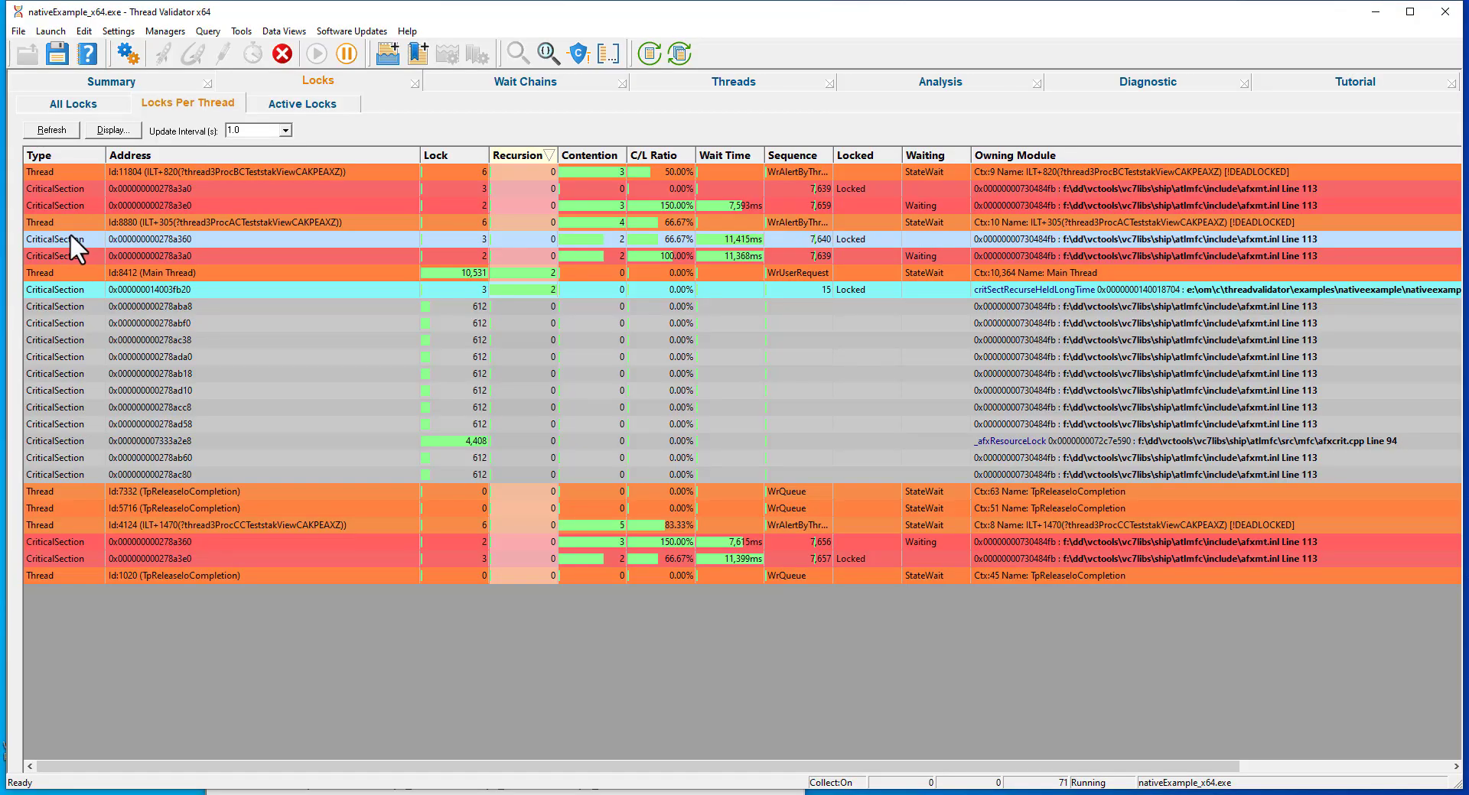
click(69, 254)
click(71, 271)
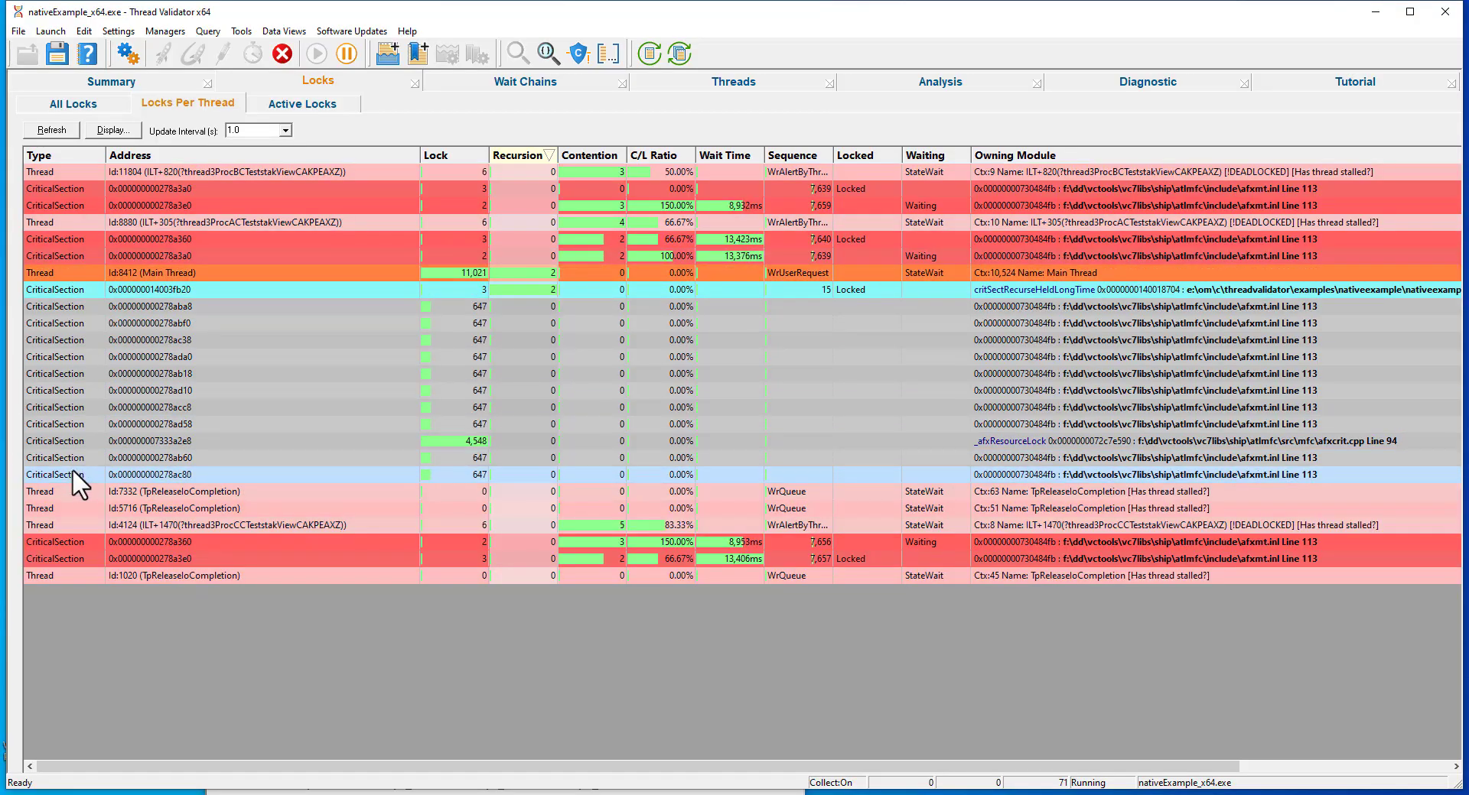
click(263, 106)
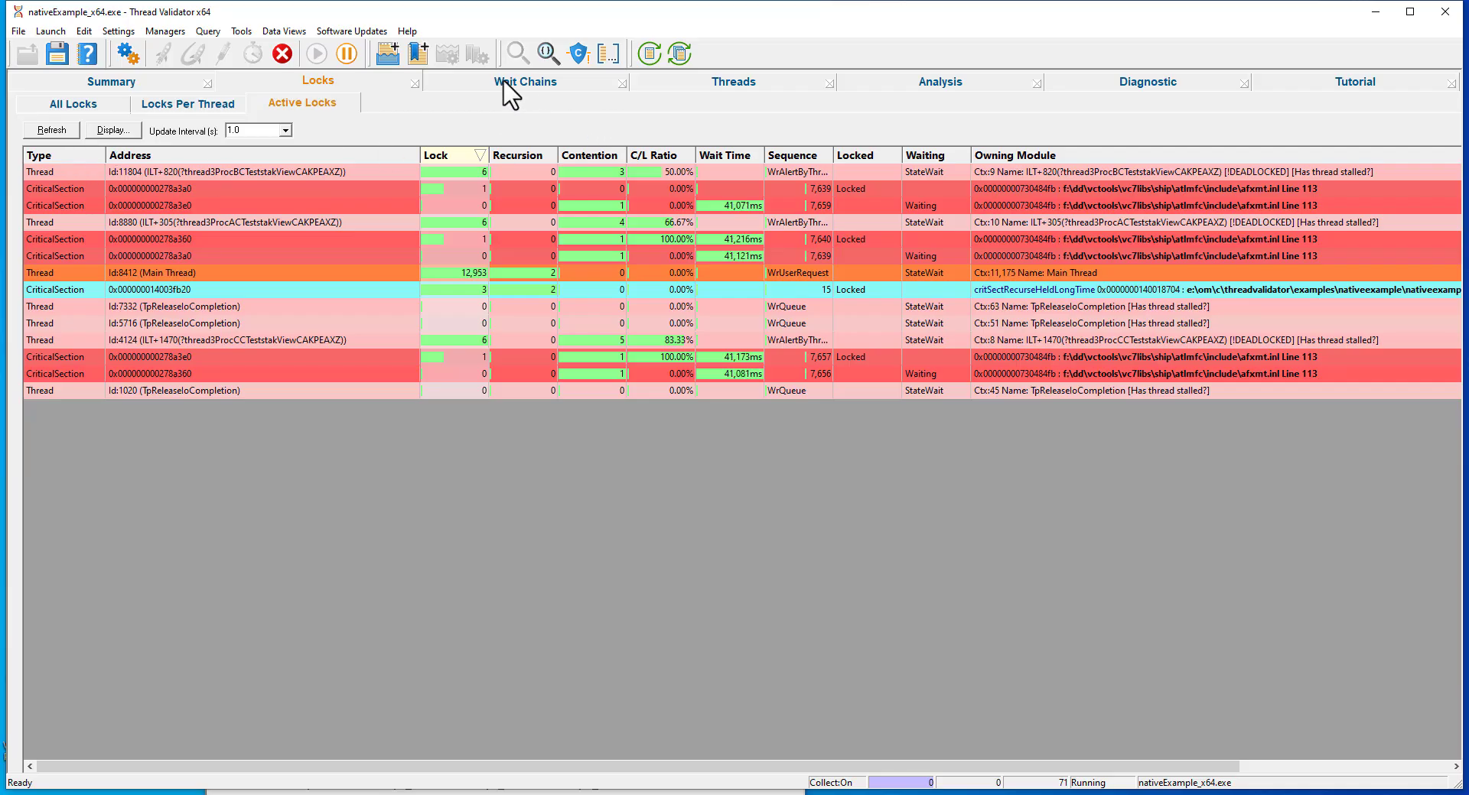
right_click(358, 222)
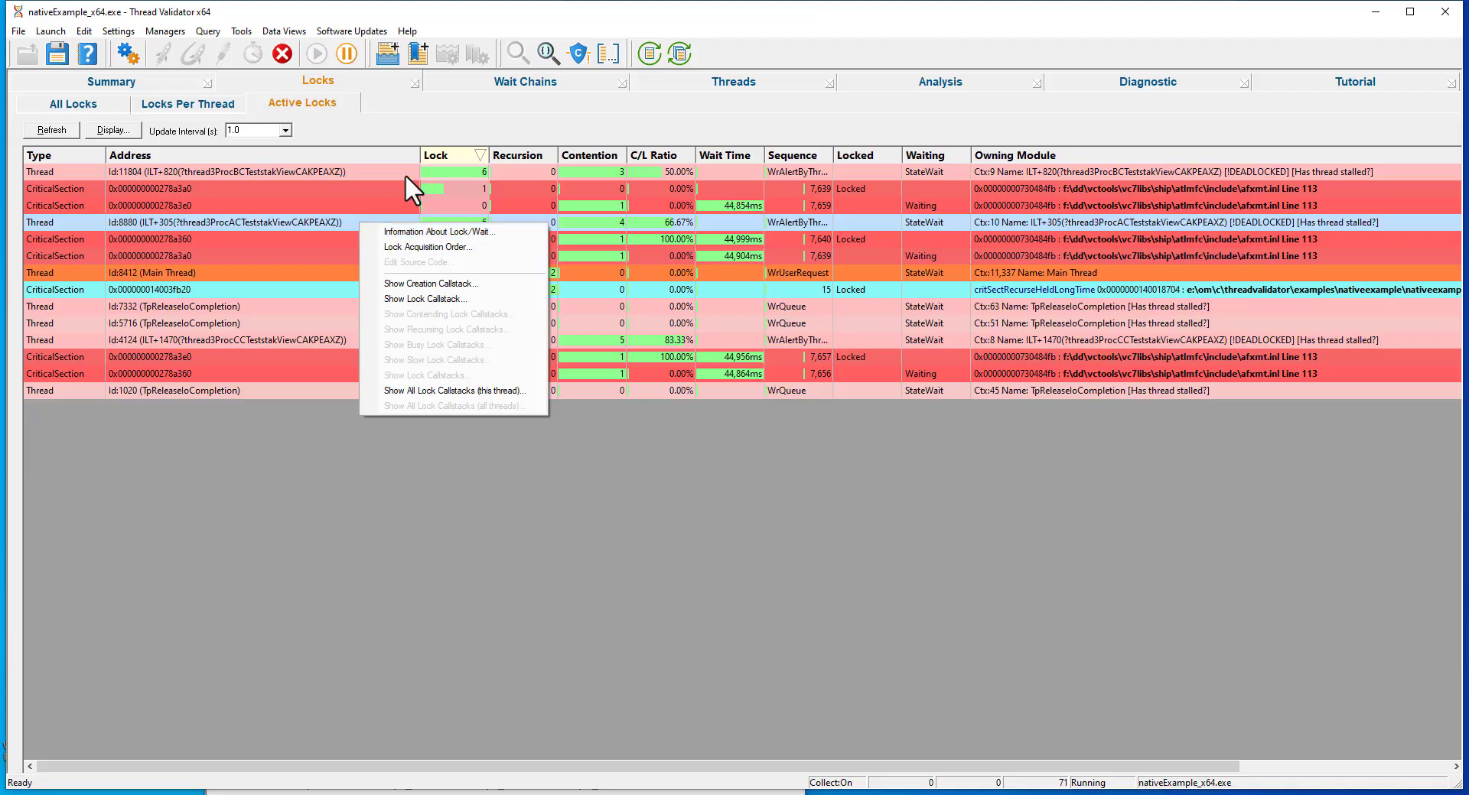
Show the thread wait chains and trace the blocked threads in the deadlock chain of thread 4124.
click(446, 84)
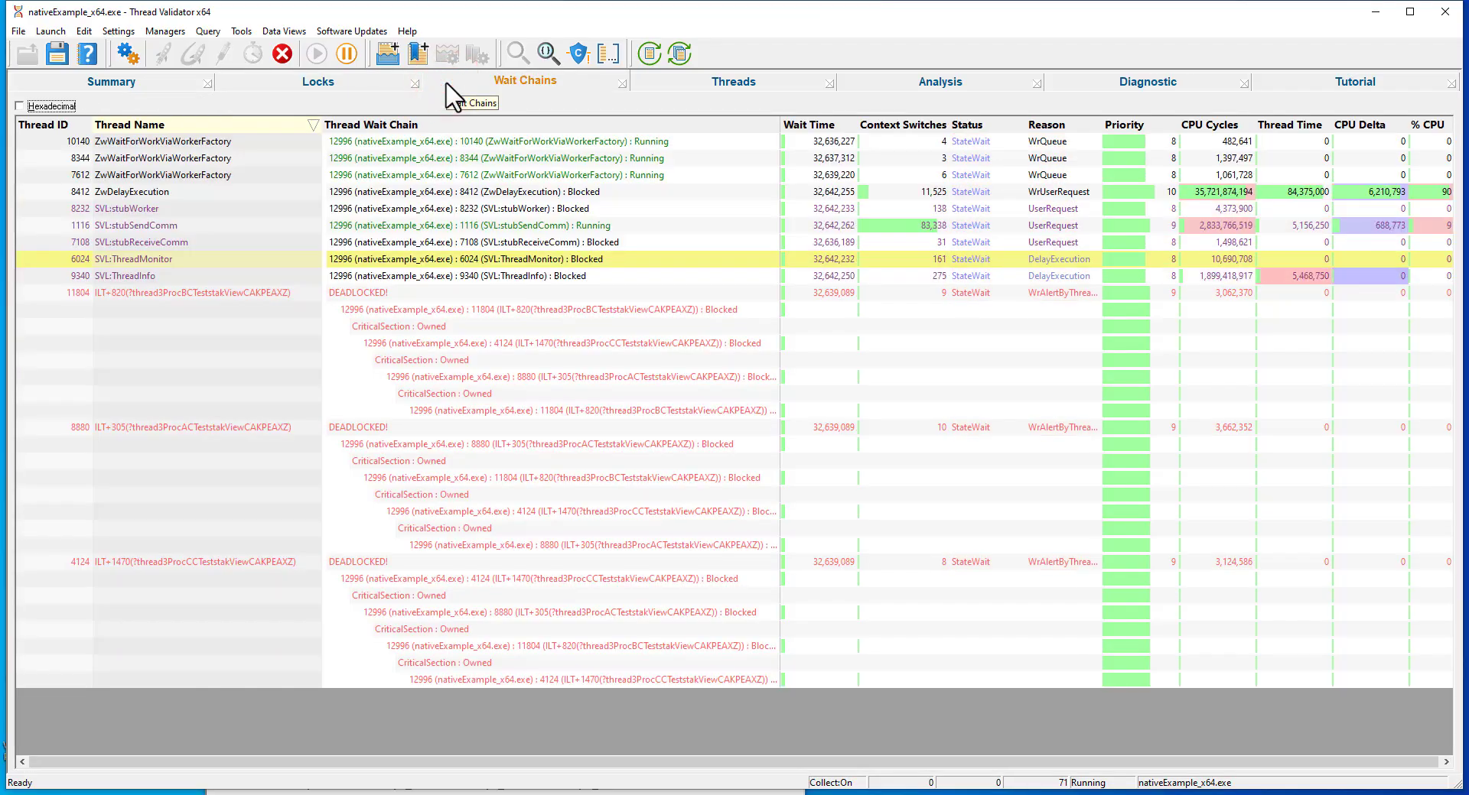
click(445, 160)
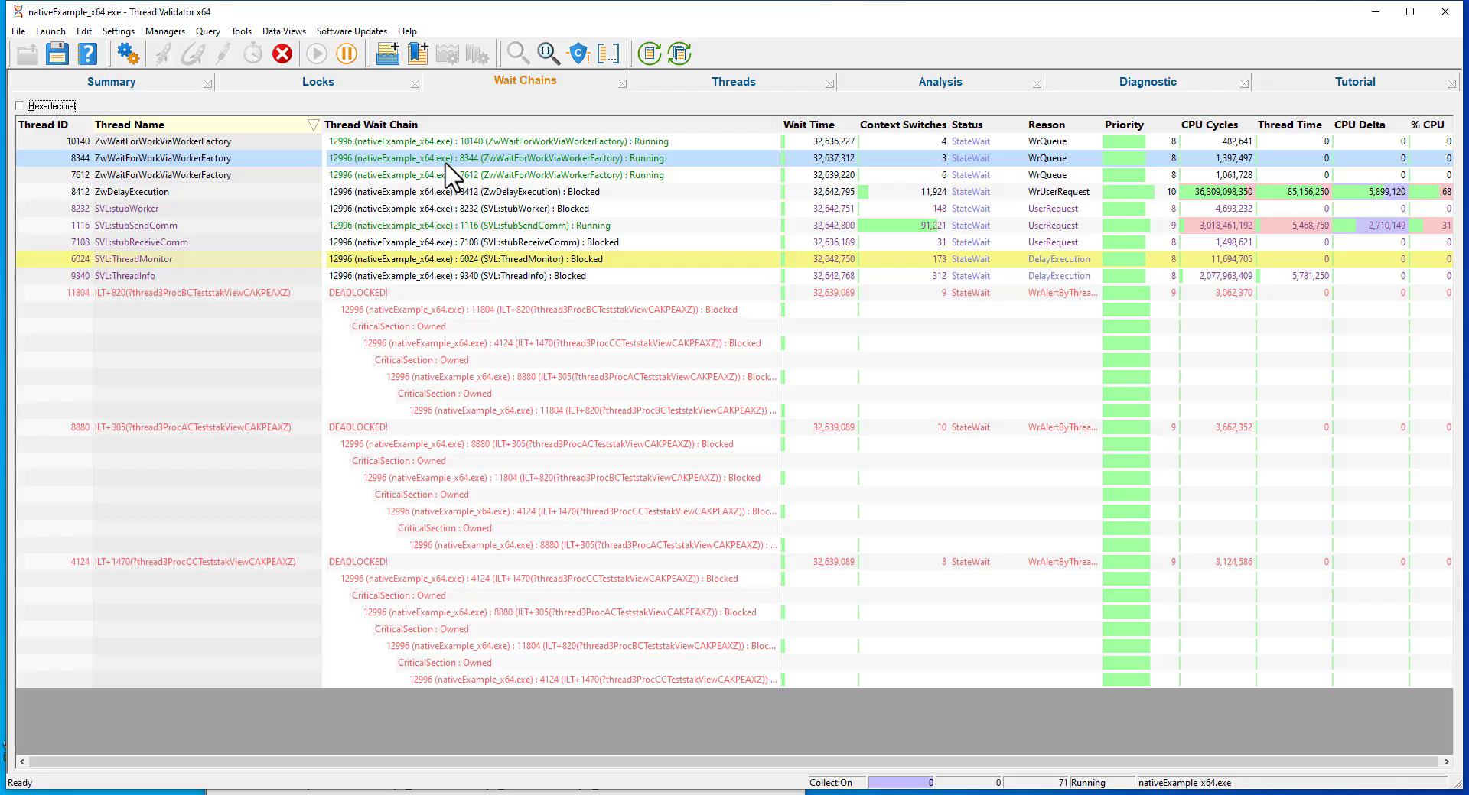
click(435, 293)
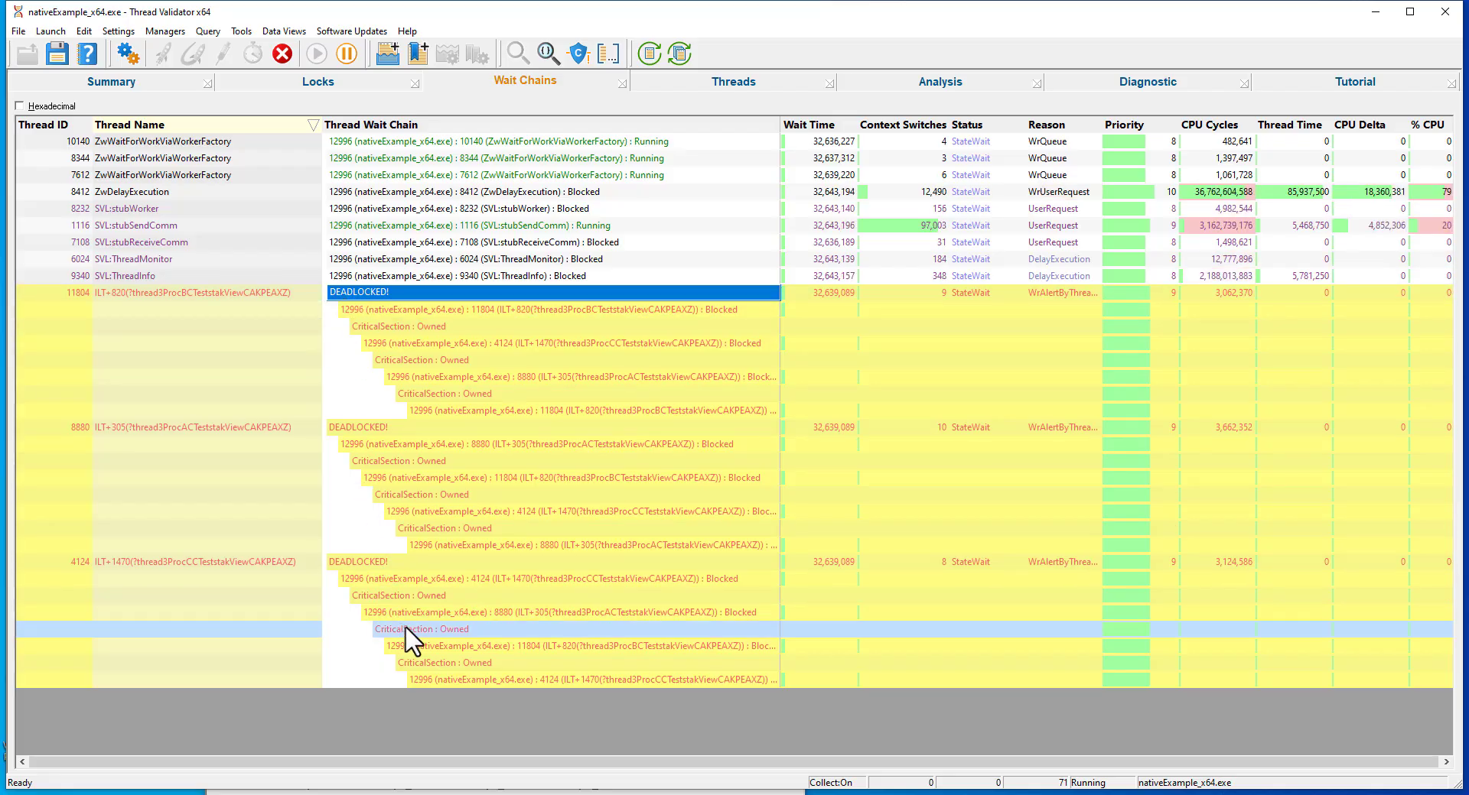
click(465, 579)
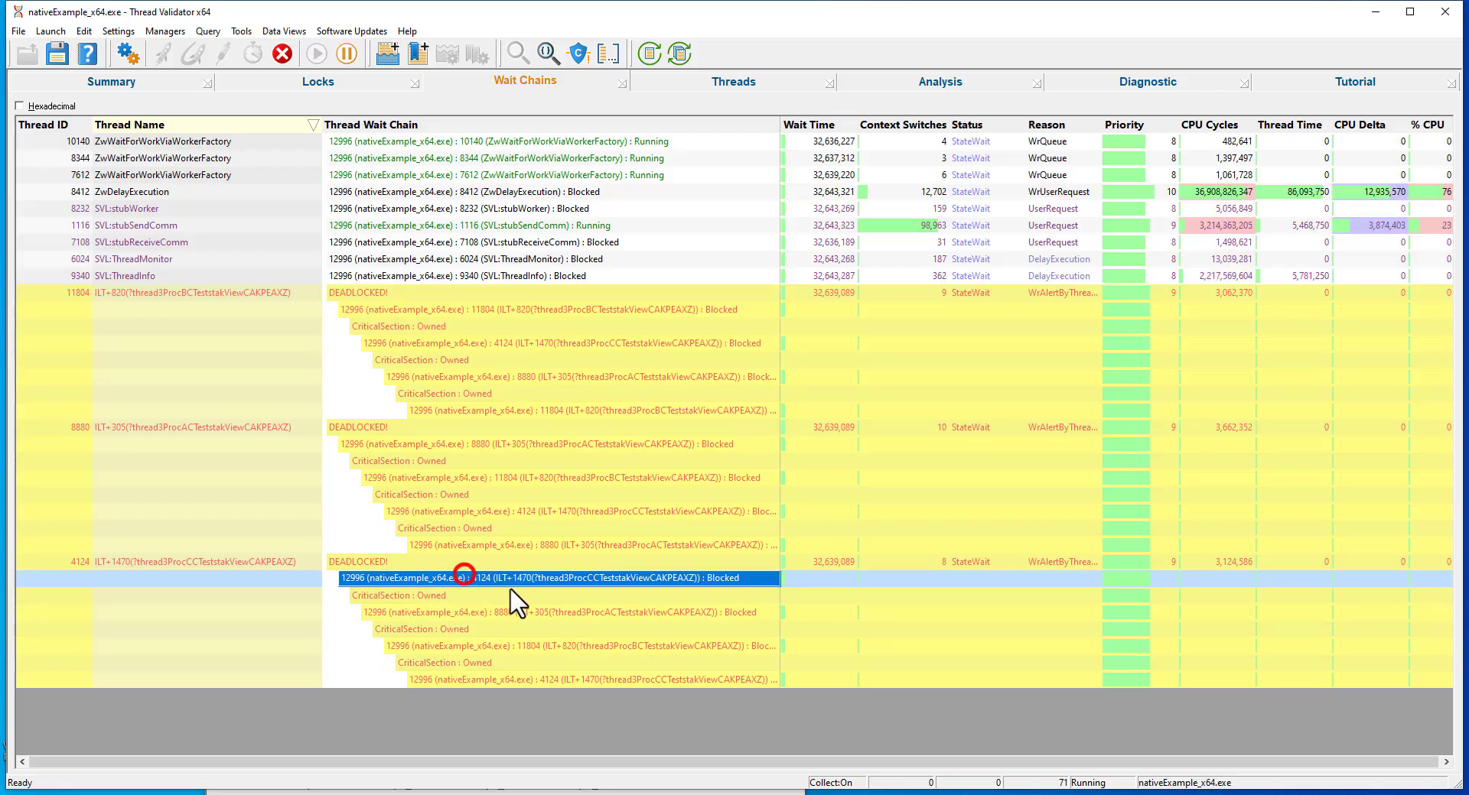
click(537, 612)
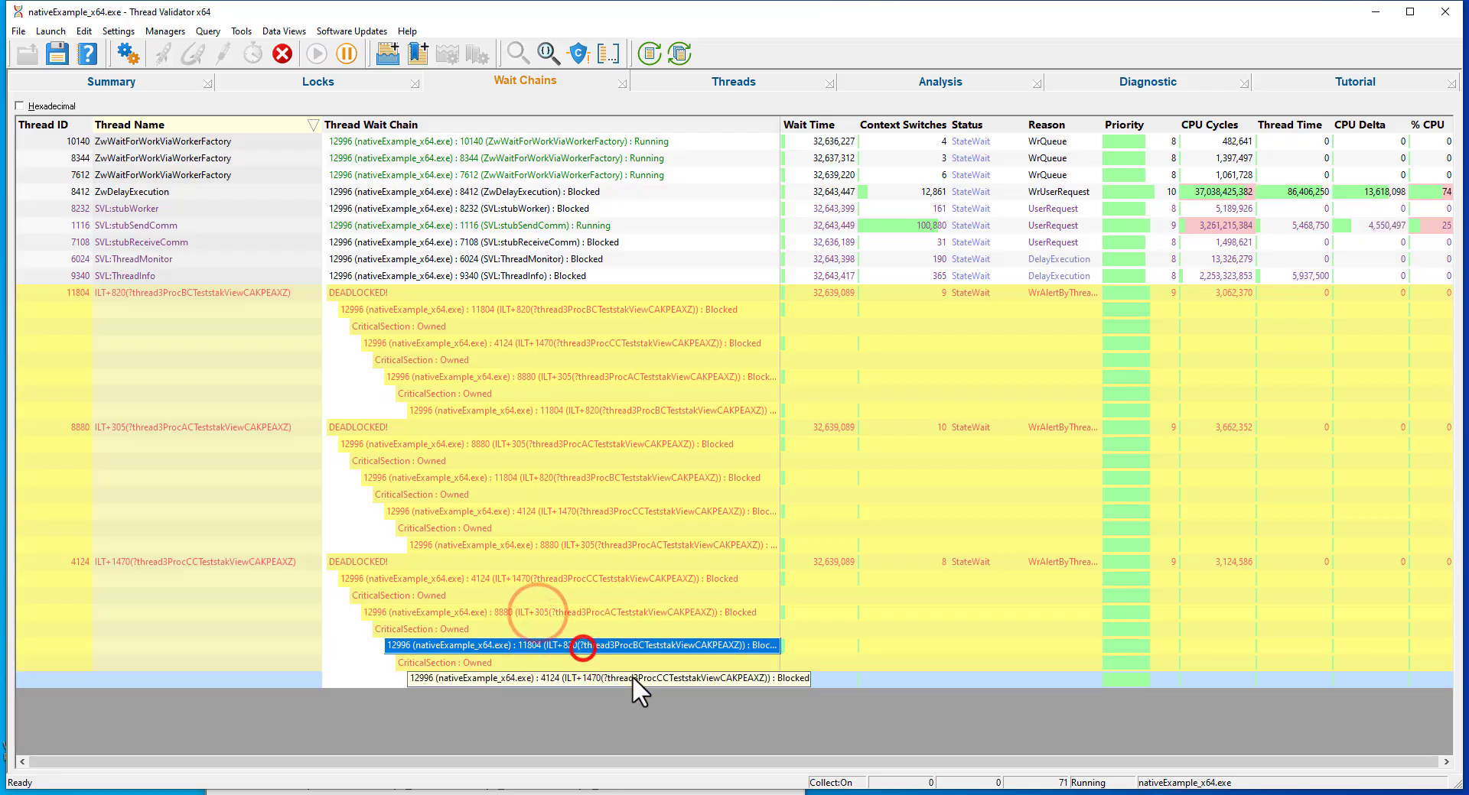
click(631, 677)
click(632, 646)
click(612, 617)
click(589, 579)
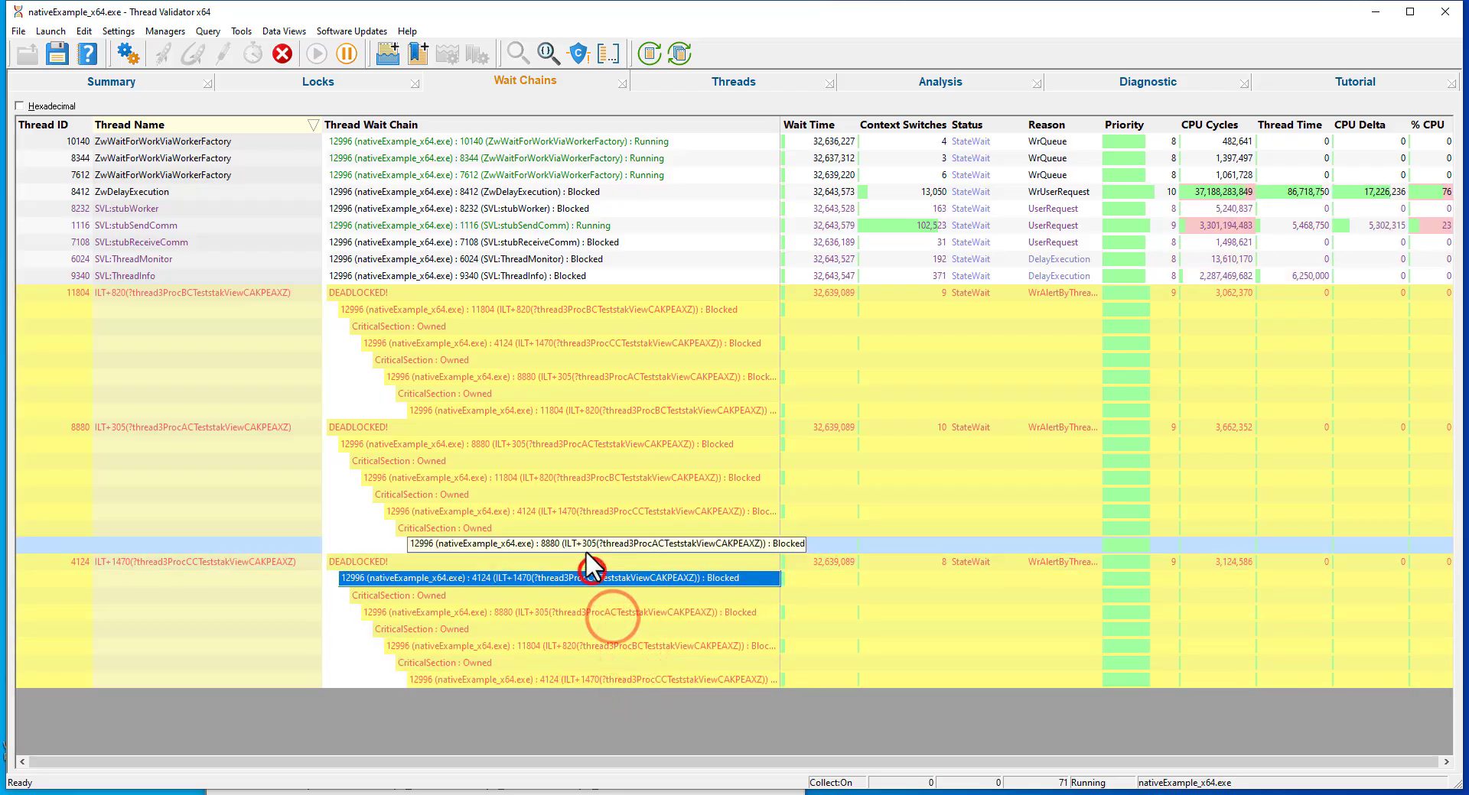
Trace the blocked threads through the deadlock chains of threads 8880 and 11804.
click(580, 545)
click(575, 514)
click(573, 479)
click(570, 448)
click(567, 411)
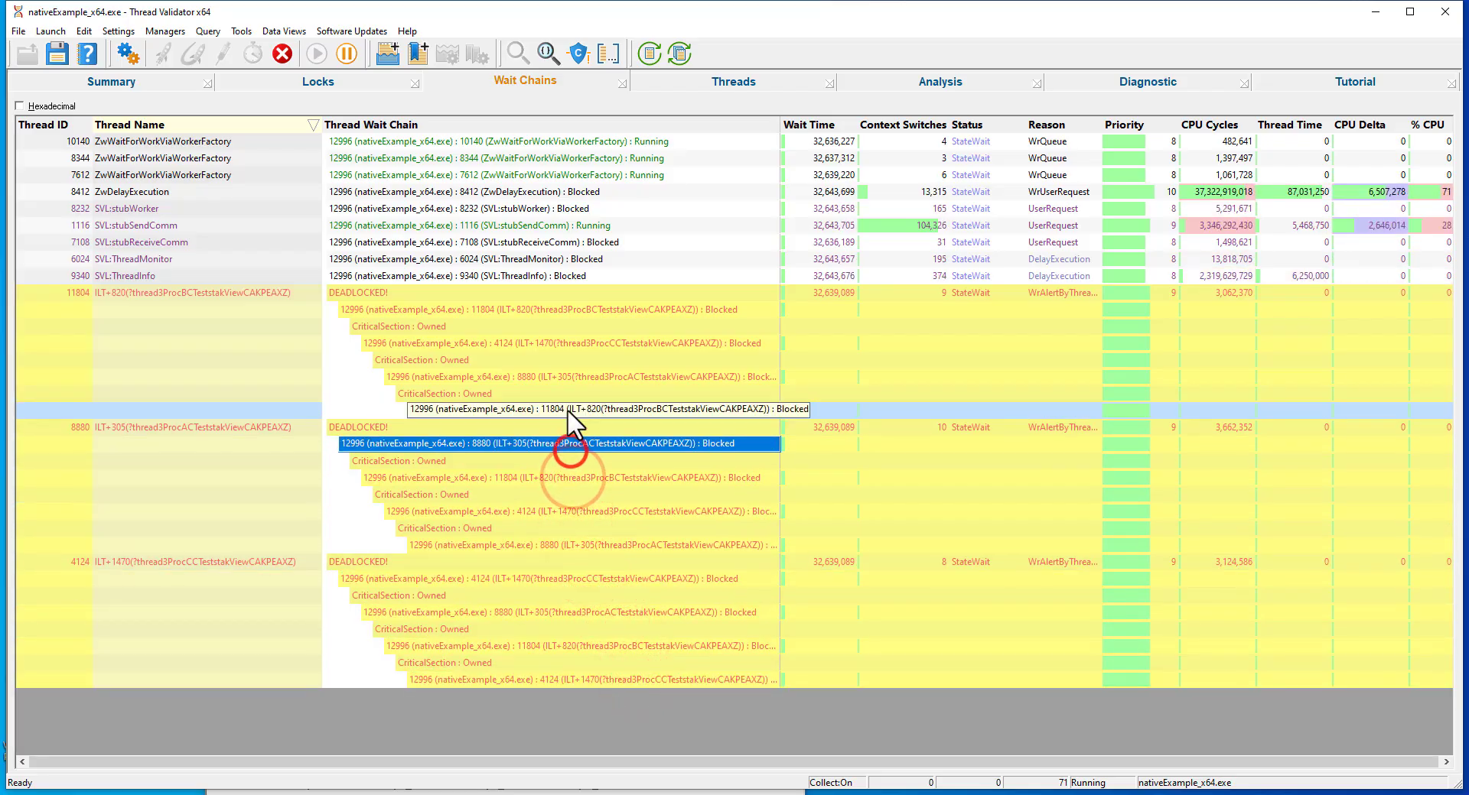
click(561, 377)
click(554, 344)
click(544, 308)
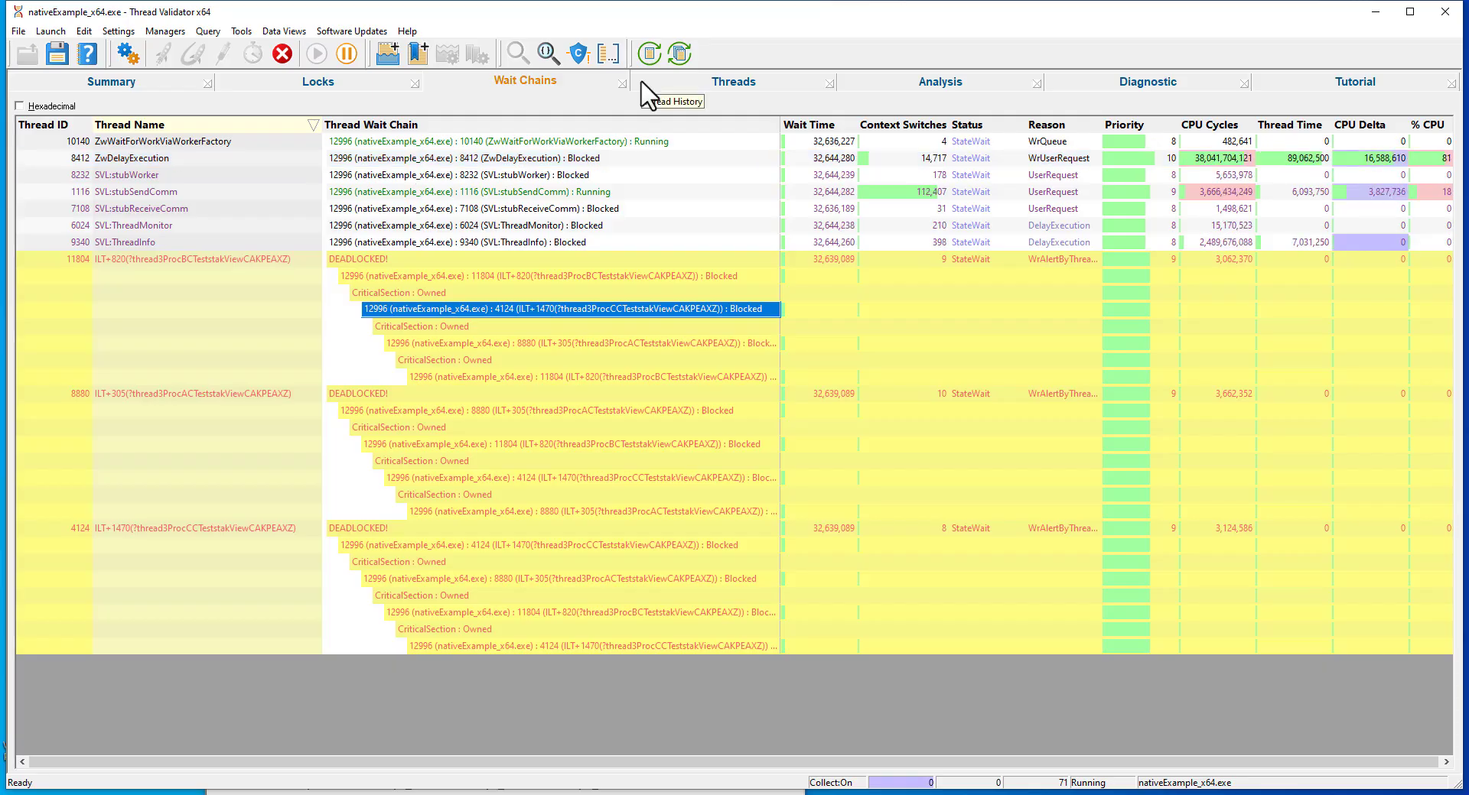
In the thread history, inspect the locks and lock order at a sample of thread 8880 from before the deadlock.
click(641, 82)
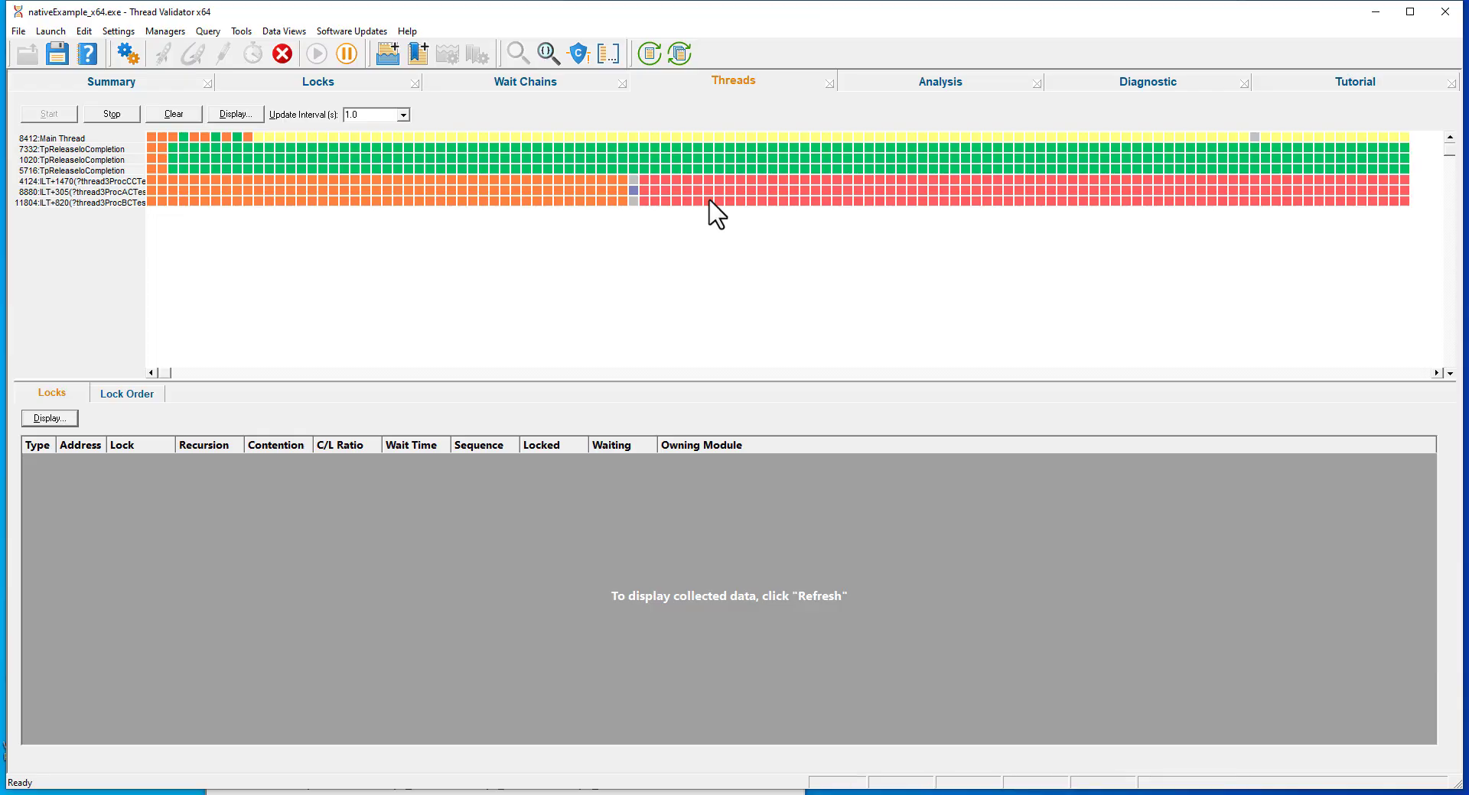
click(494, 190)
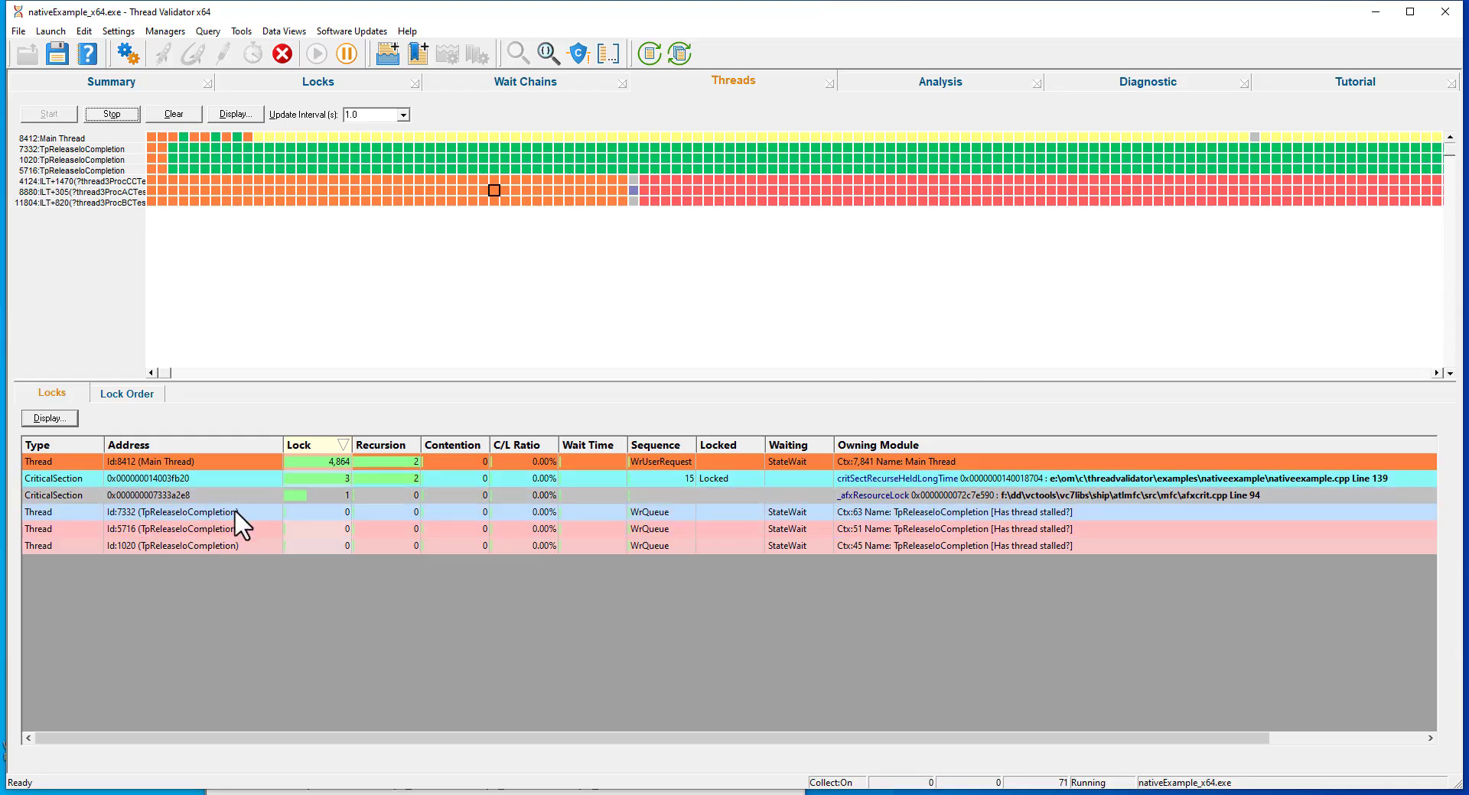
click(136, 394)
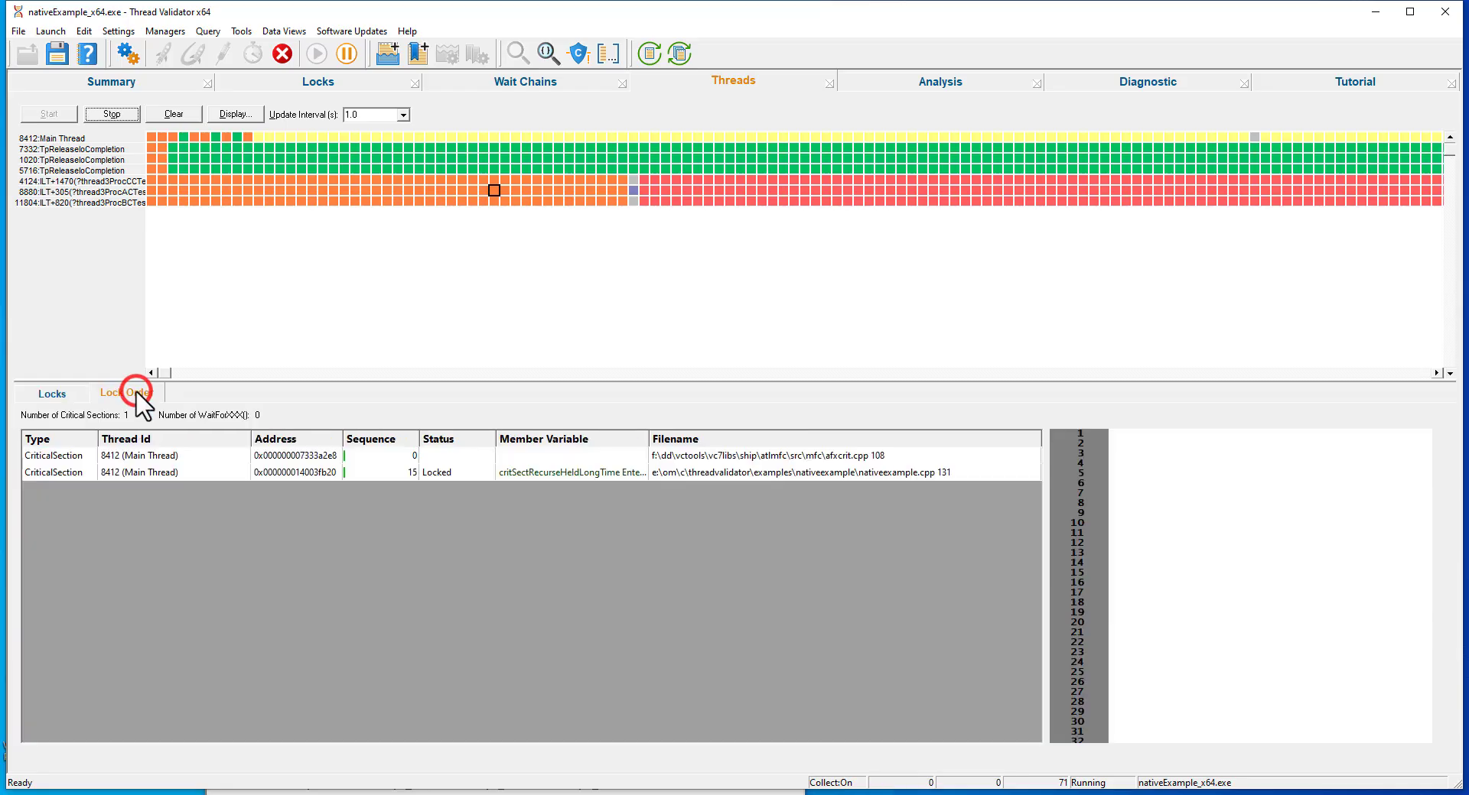
click(60, 397)
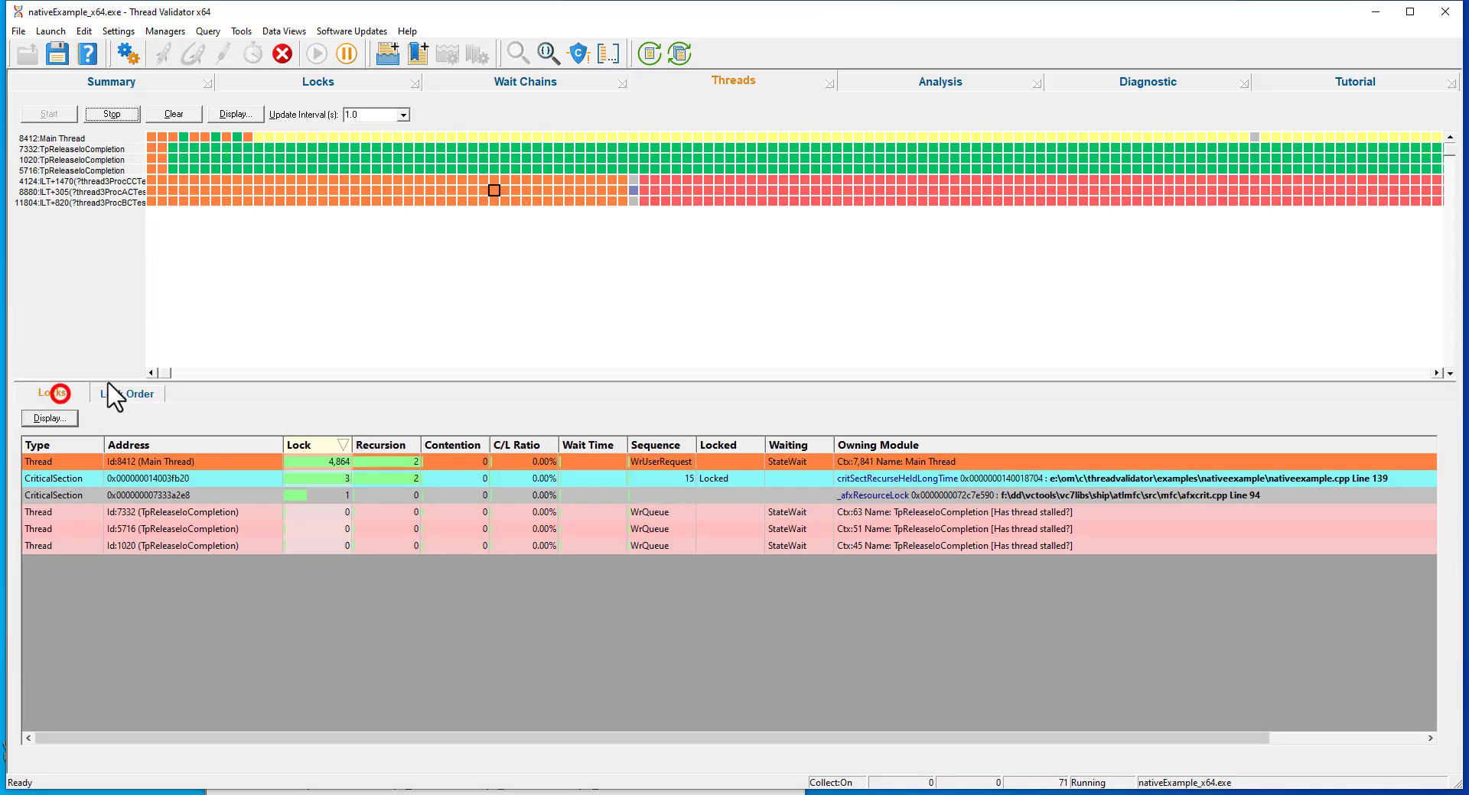
Select a deadlocked sample of thread 8880 and step down through its lock order from the first main thread entry.
click(698, 191)
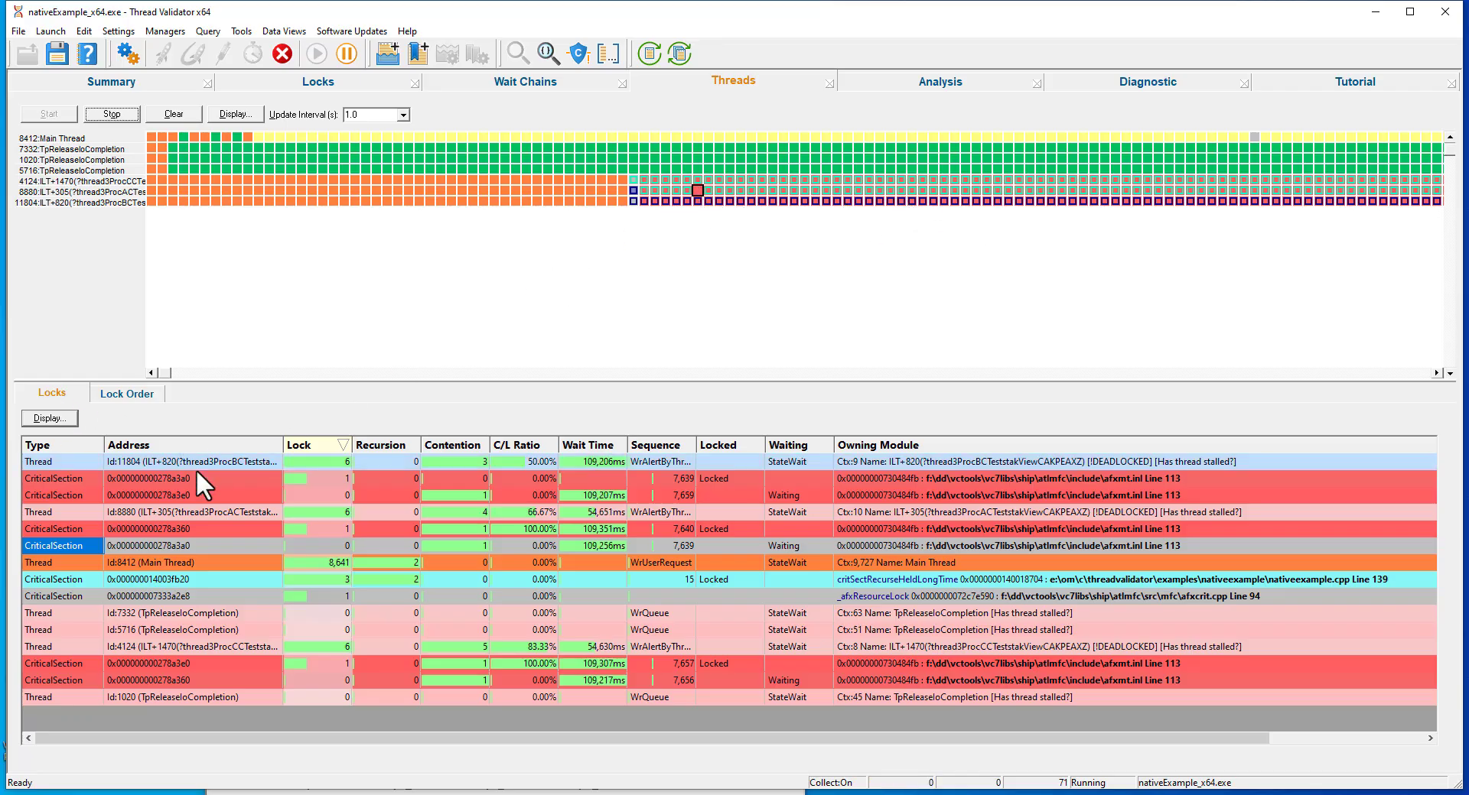
right_click(870, 478)
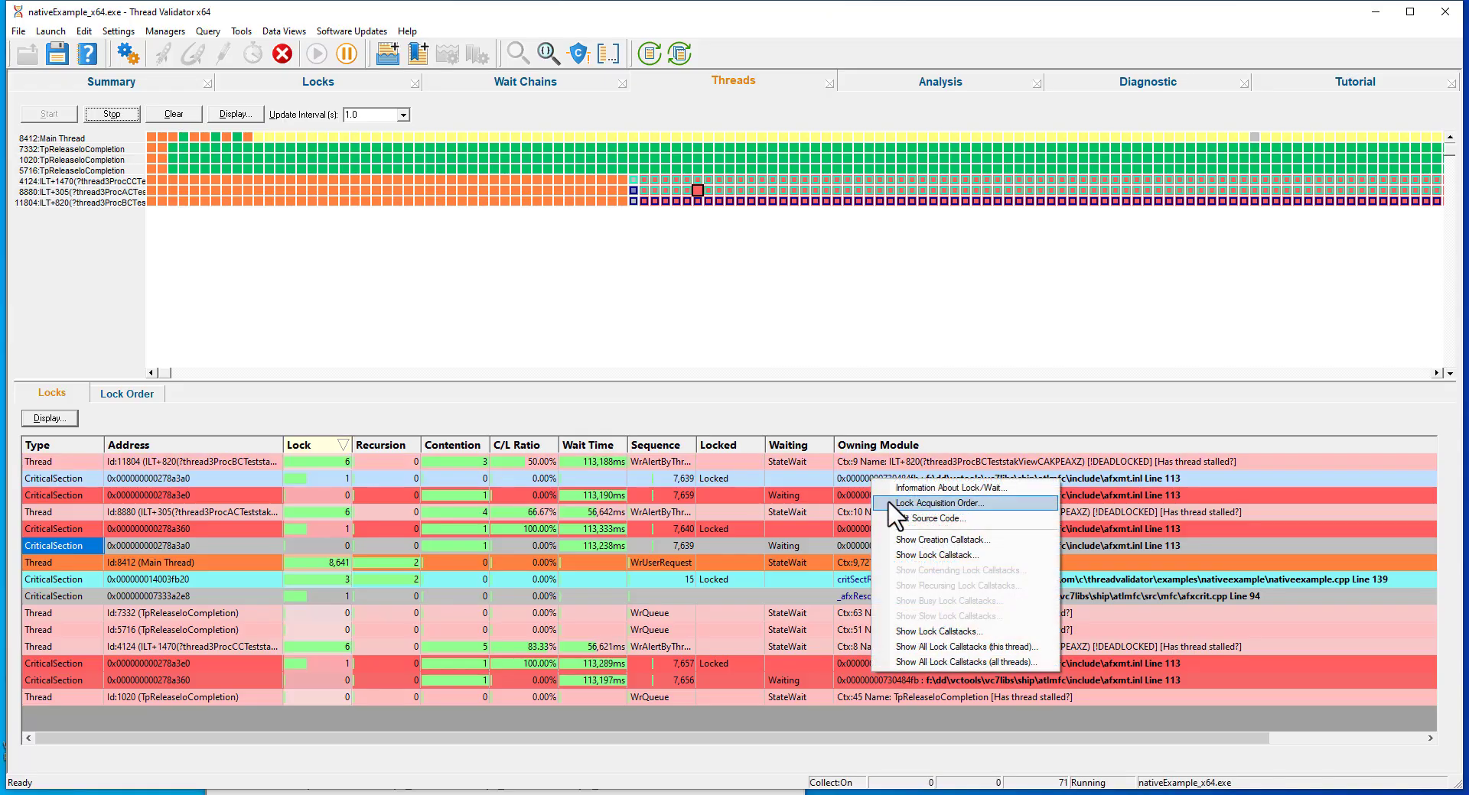
click(130, 392)
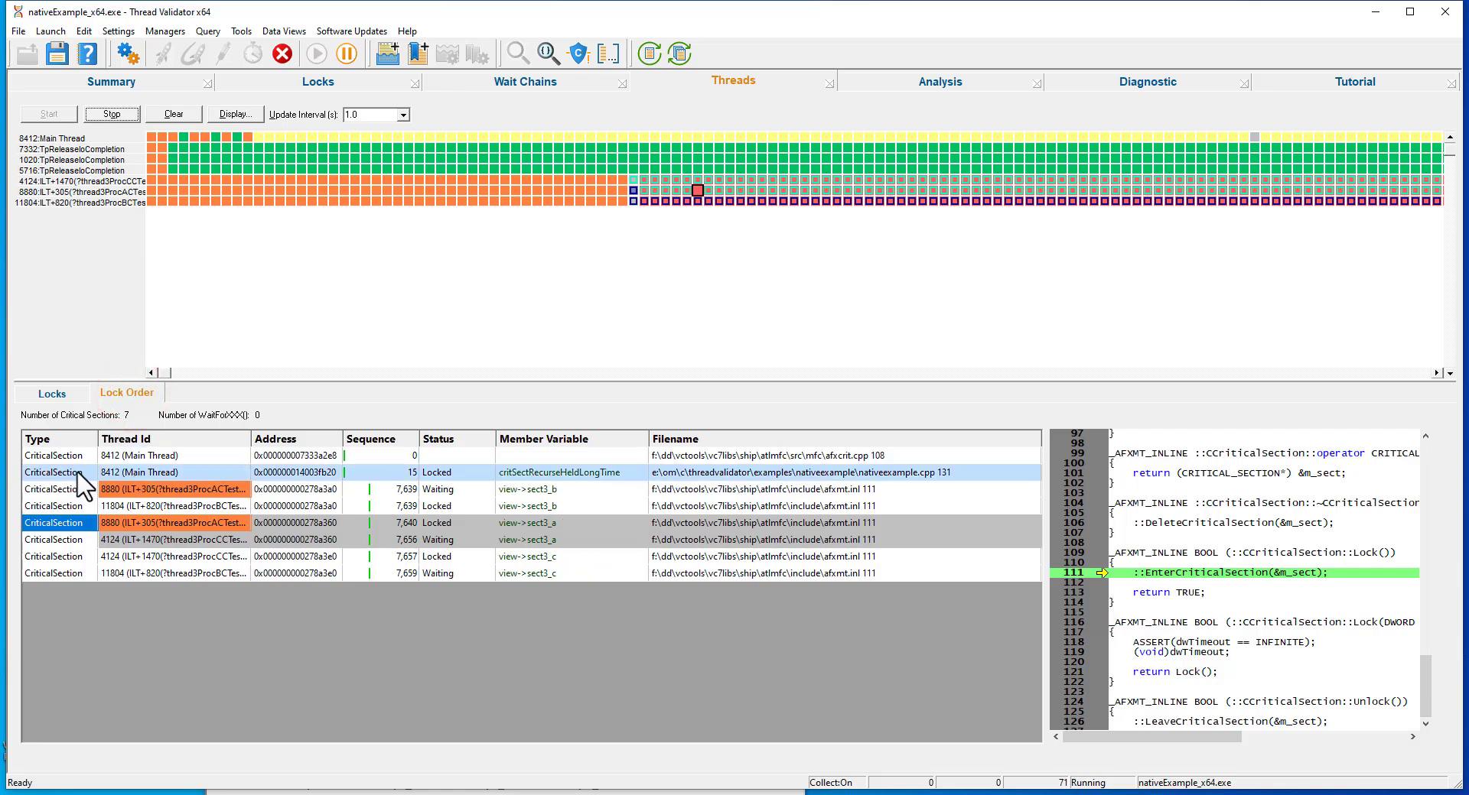
click(162, 455)
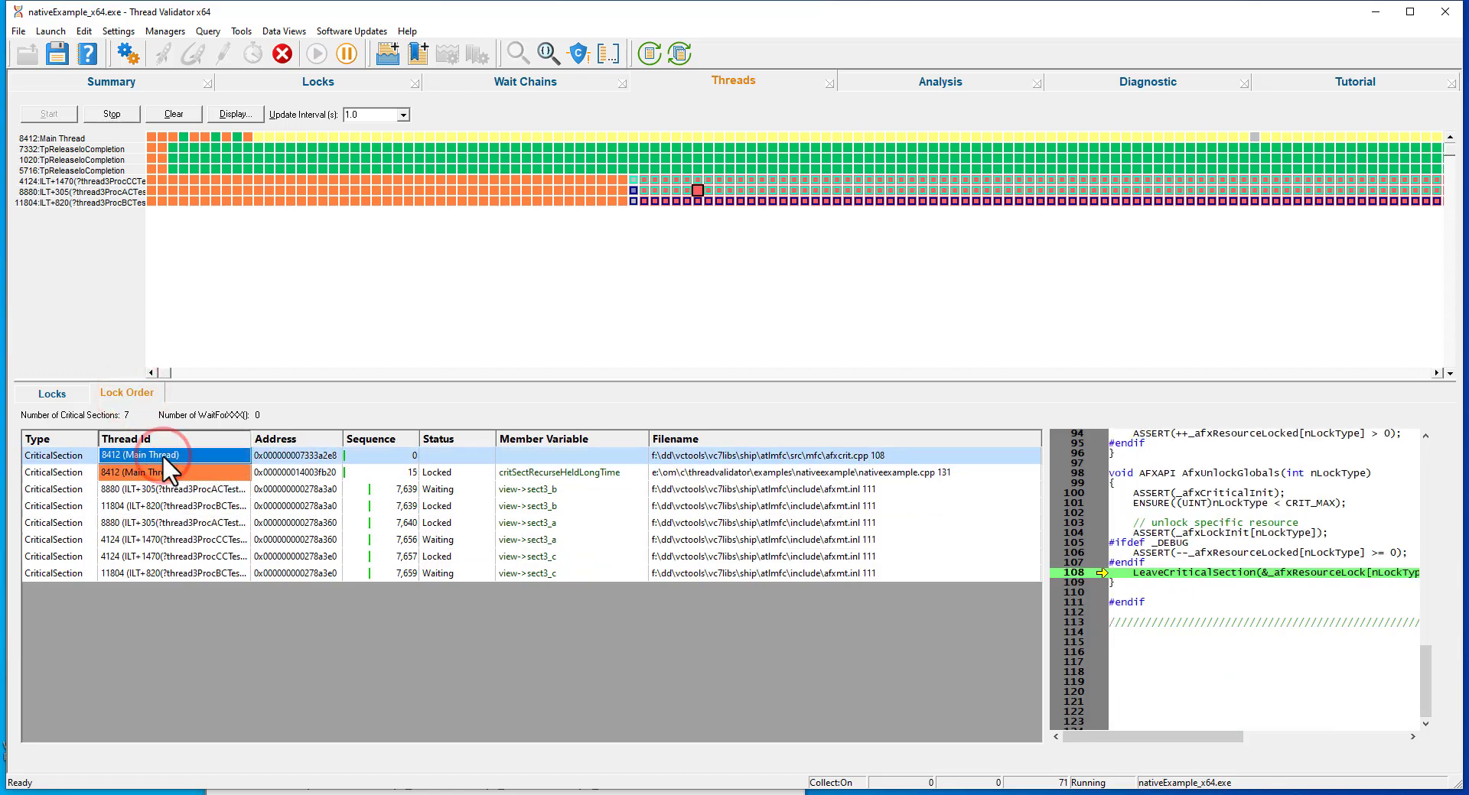
key(Down)
key(Down)
key(Down)
key(Down)
key(Down)
key(Down)
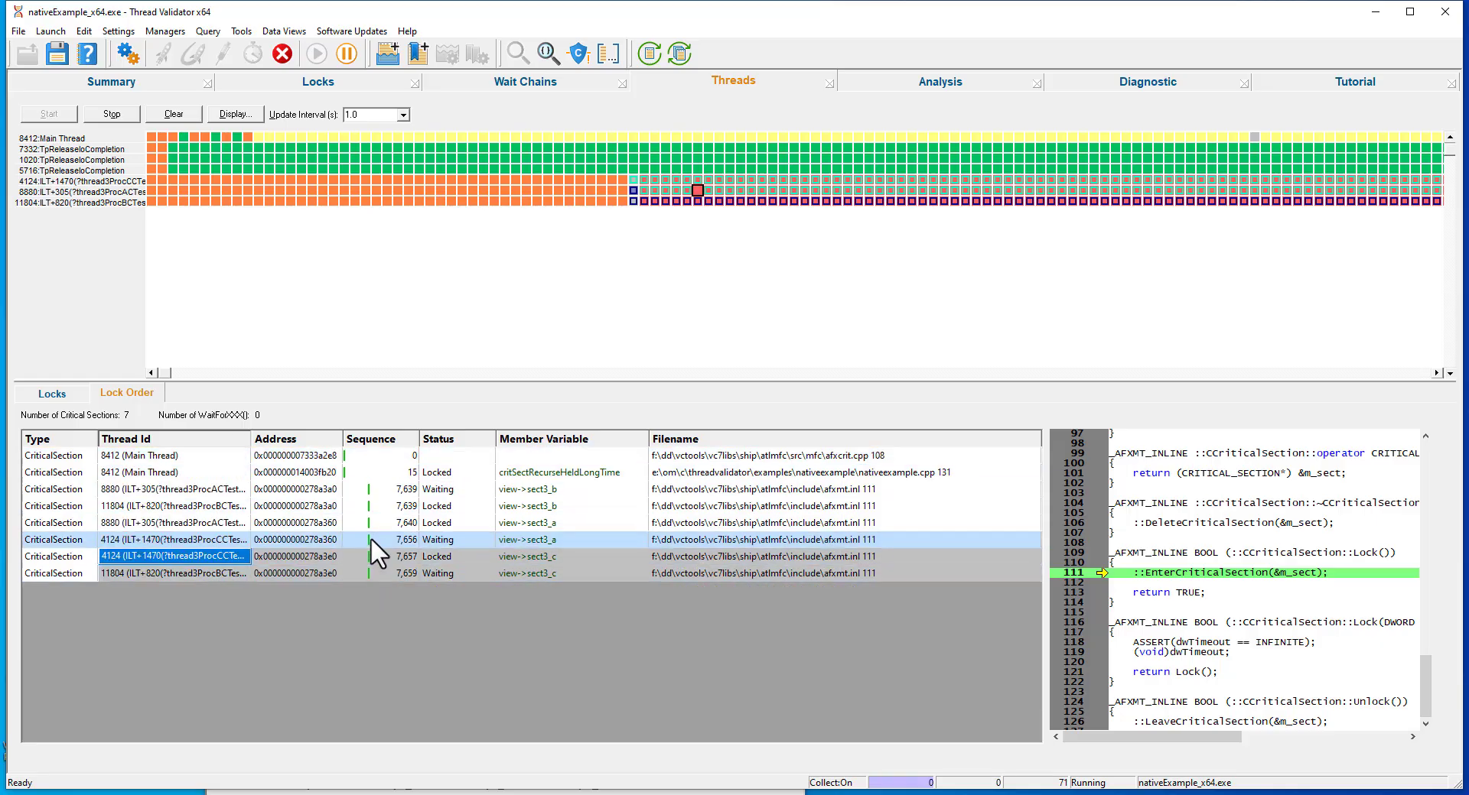
Compare thread 11804's locked view->sect3_b and waiting view->sect3_c entries, stepping through the lock order and related source lines.
click(185, 501)
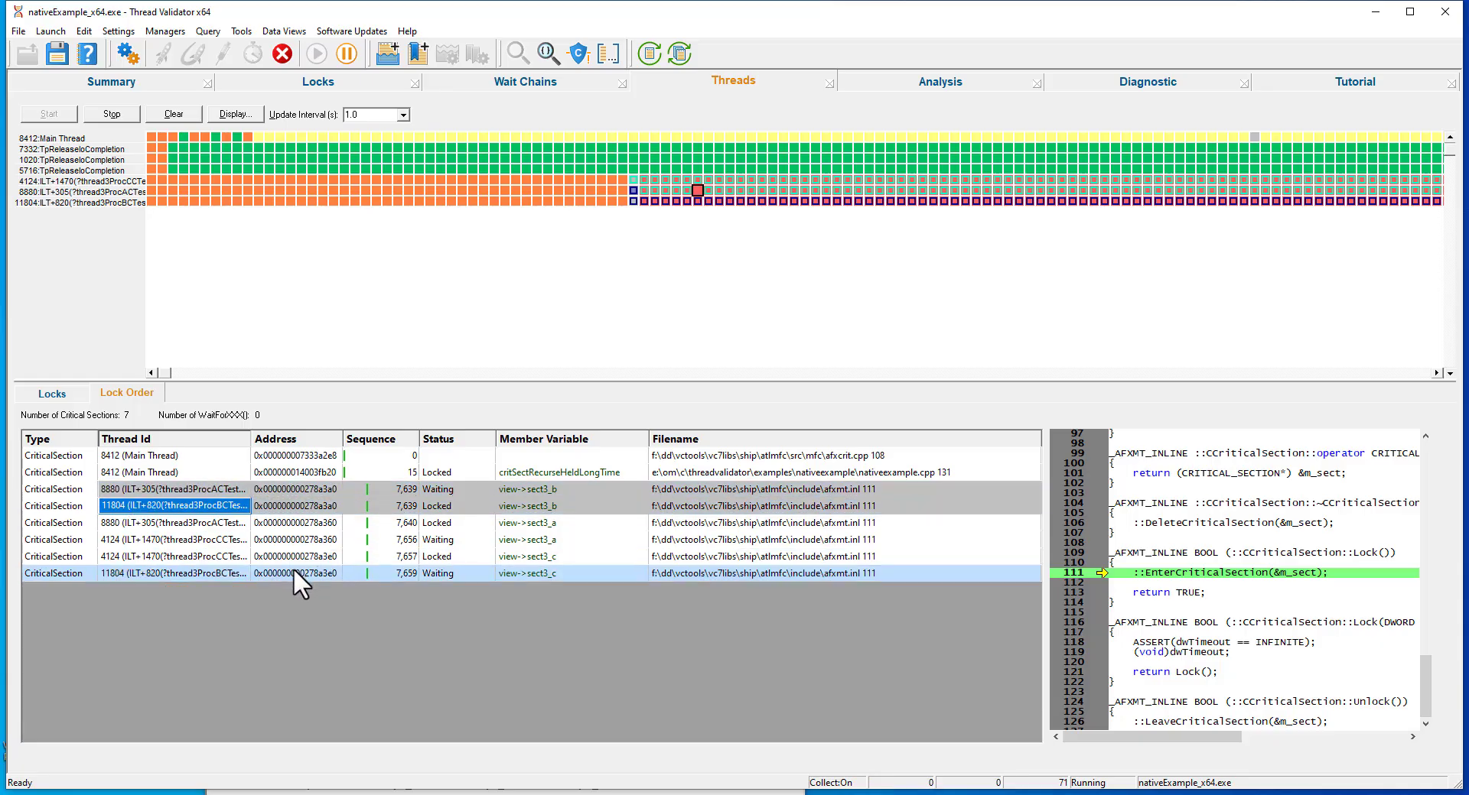
click(516, 573)
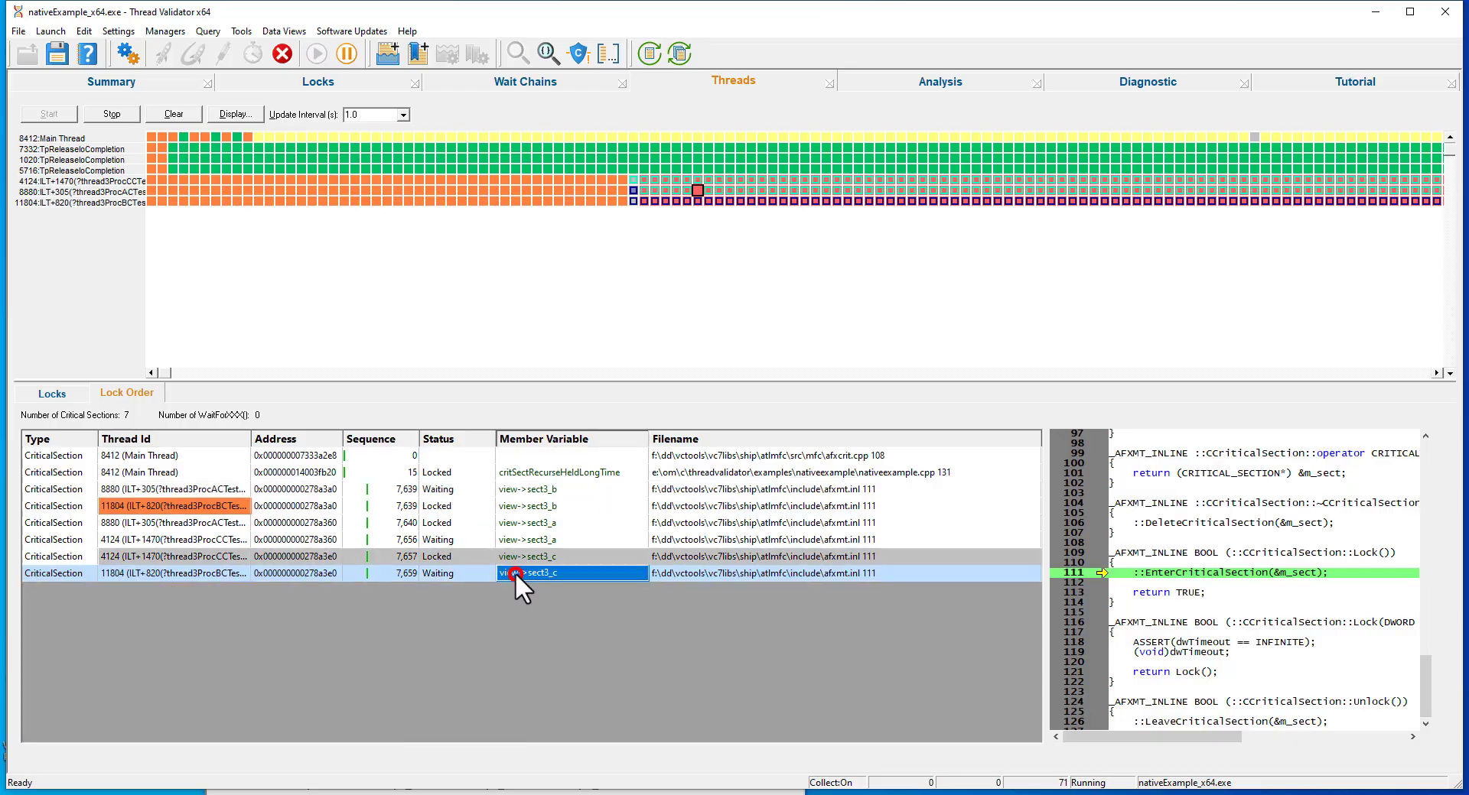
key(Up)
key(Up)
key(Up)
key(Up)
key(Up)
key(Up)
key(Up)
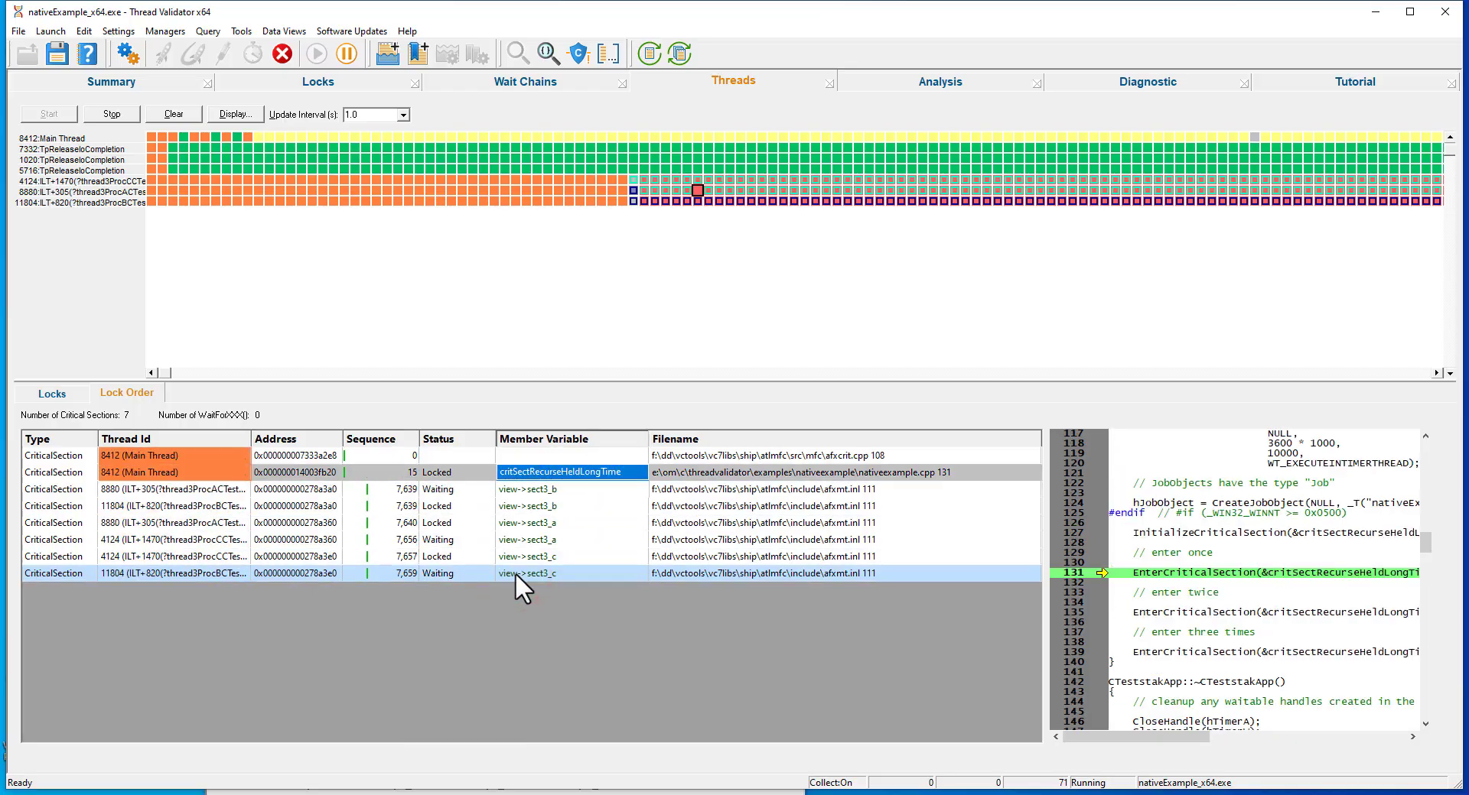
key(Down)
key(Down)
key(Down)
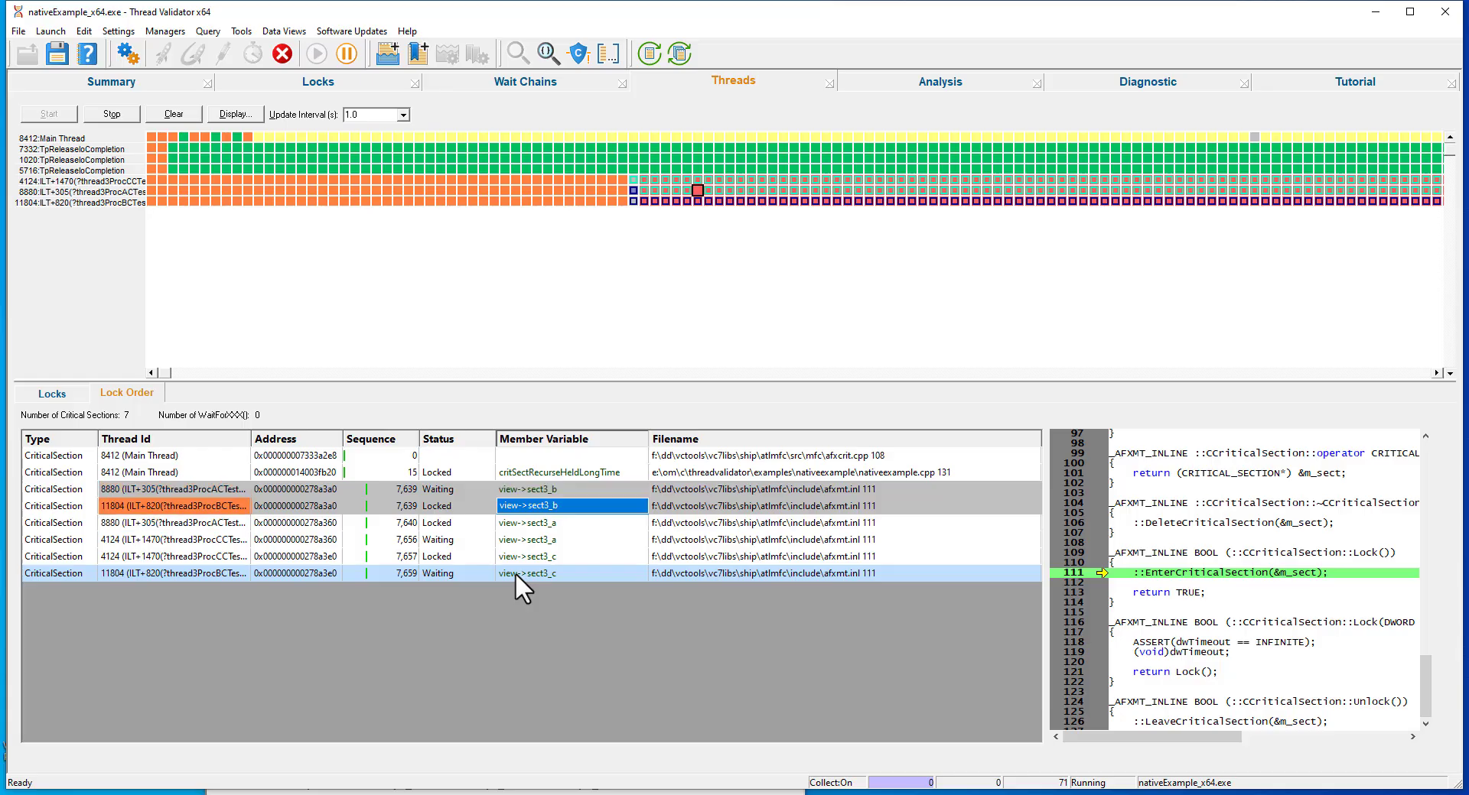
Query the locked critical sections in the analysis view.
click(902, 84)
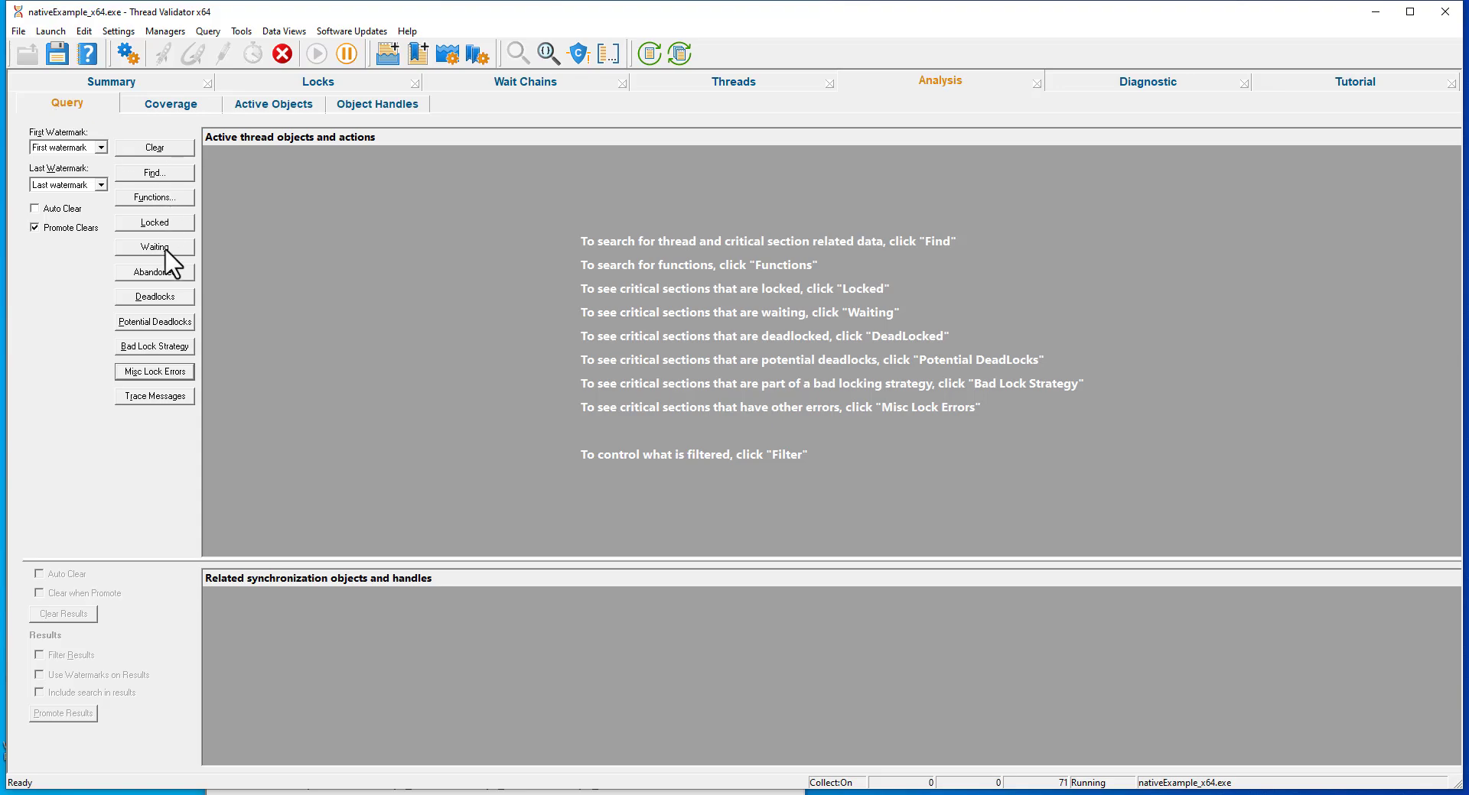
click(160, 224)
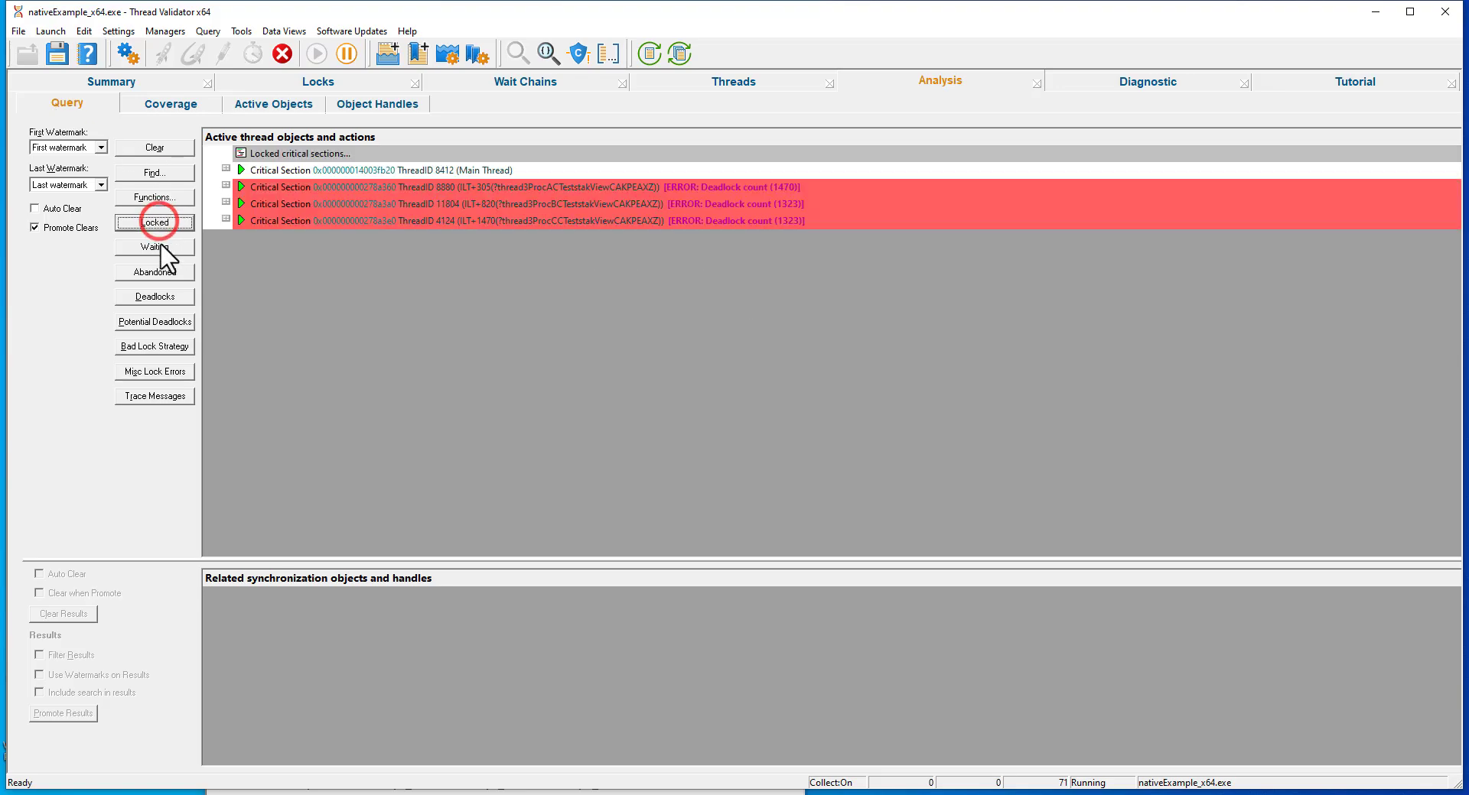
Query the waiting critical sections, the abandoned locks and the deadlocks in the analysis view.
click(159, 245)
click(157, 272)
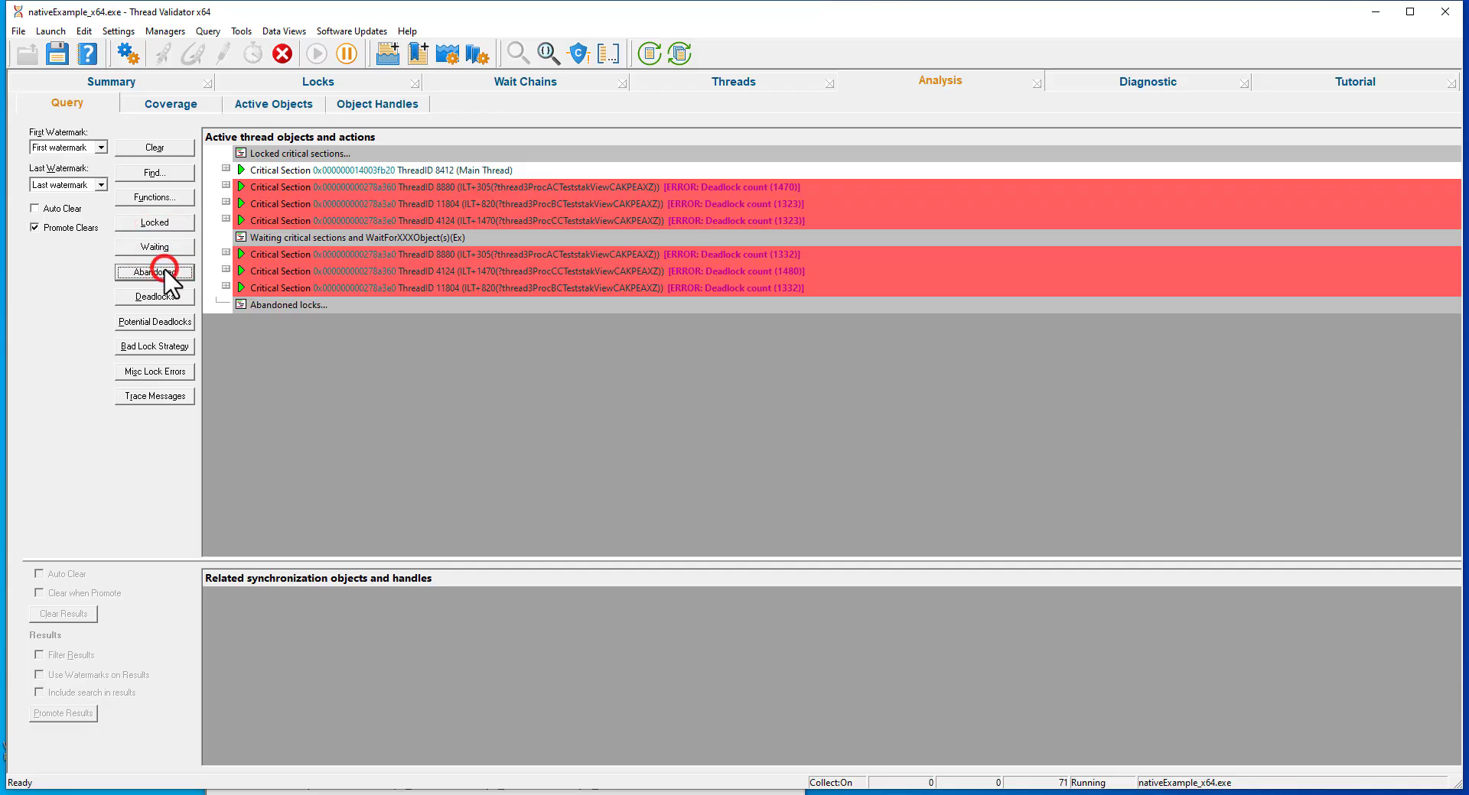
click(168, 299)
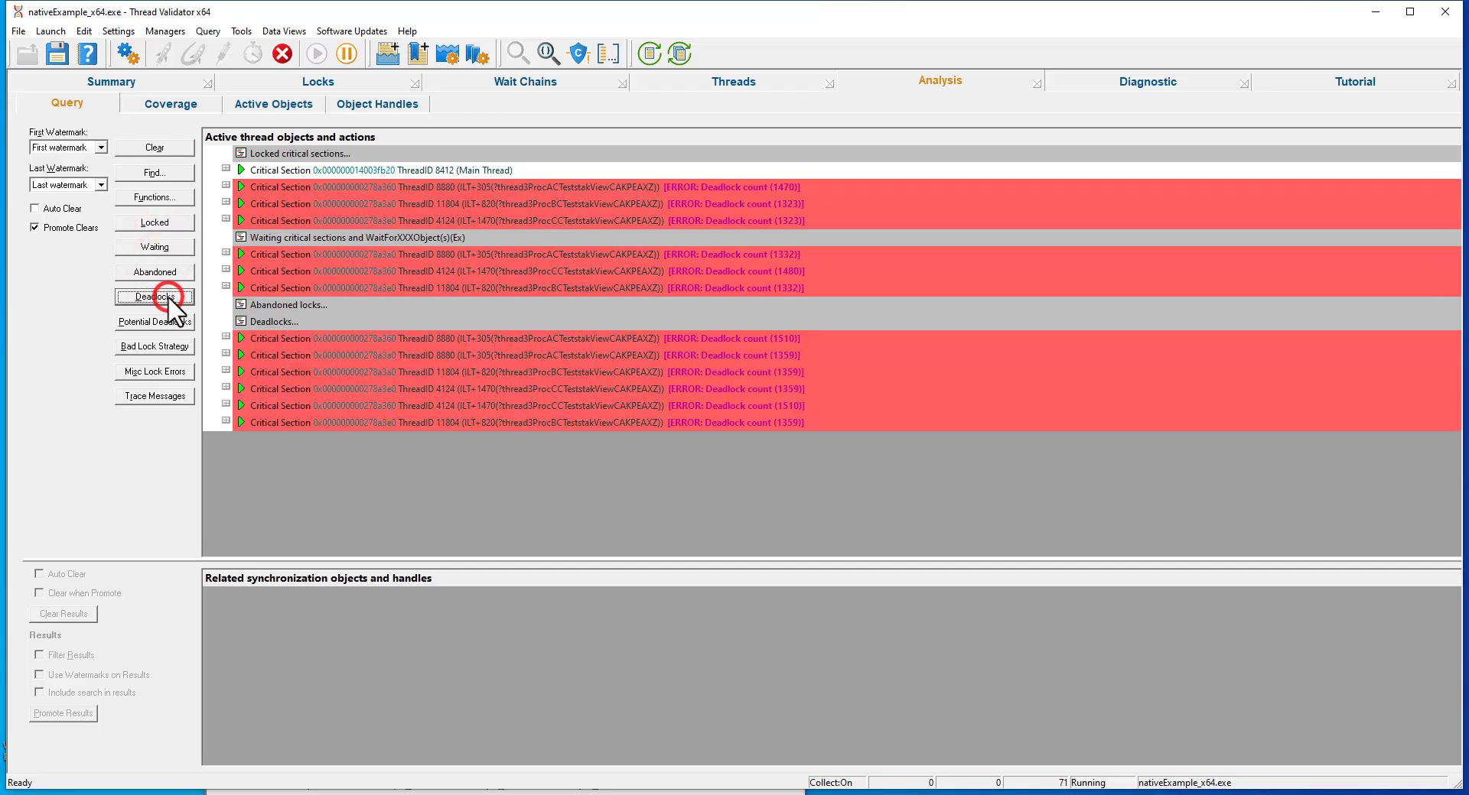
Try to query potential deadlocks, query the bad lock strategies and miscellaneous lock errors, and clear the query results.
click(181, 323)
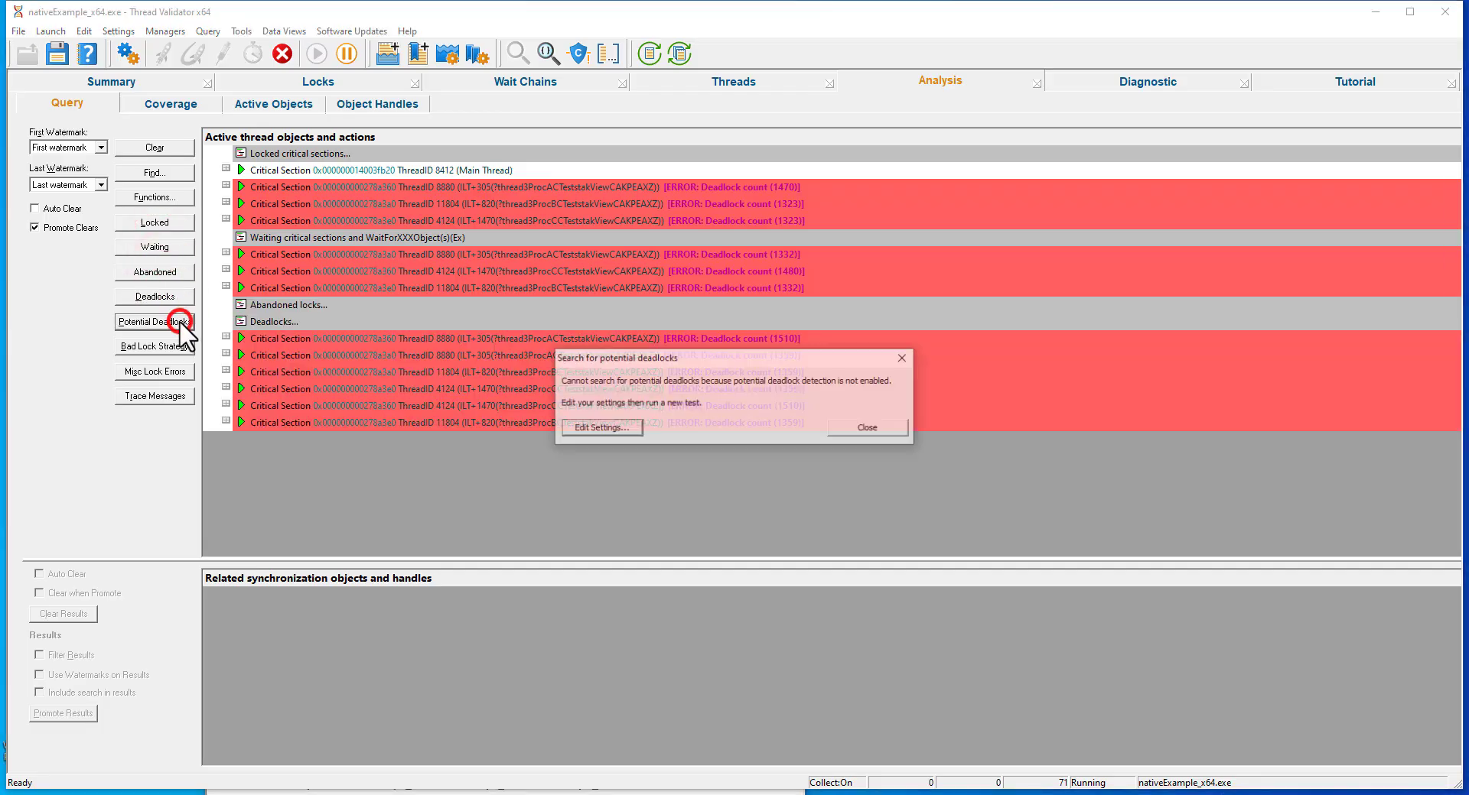
click(869, 427)
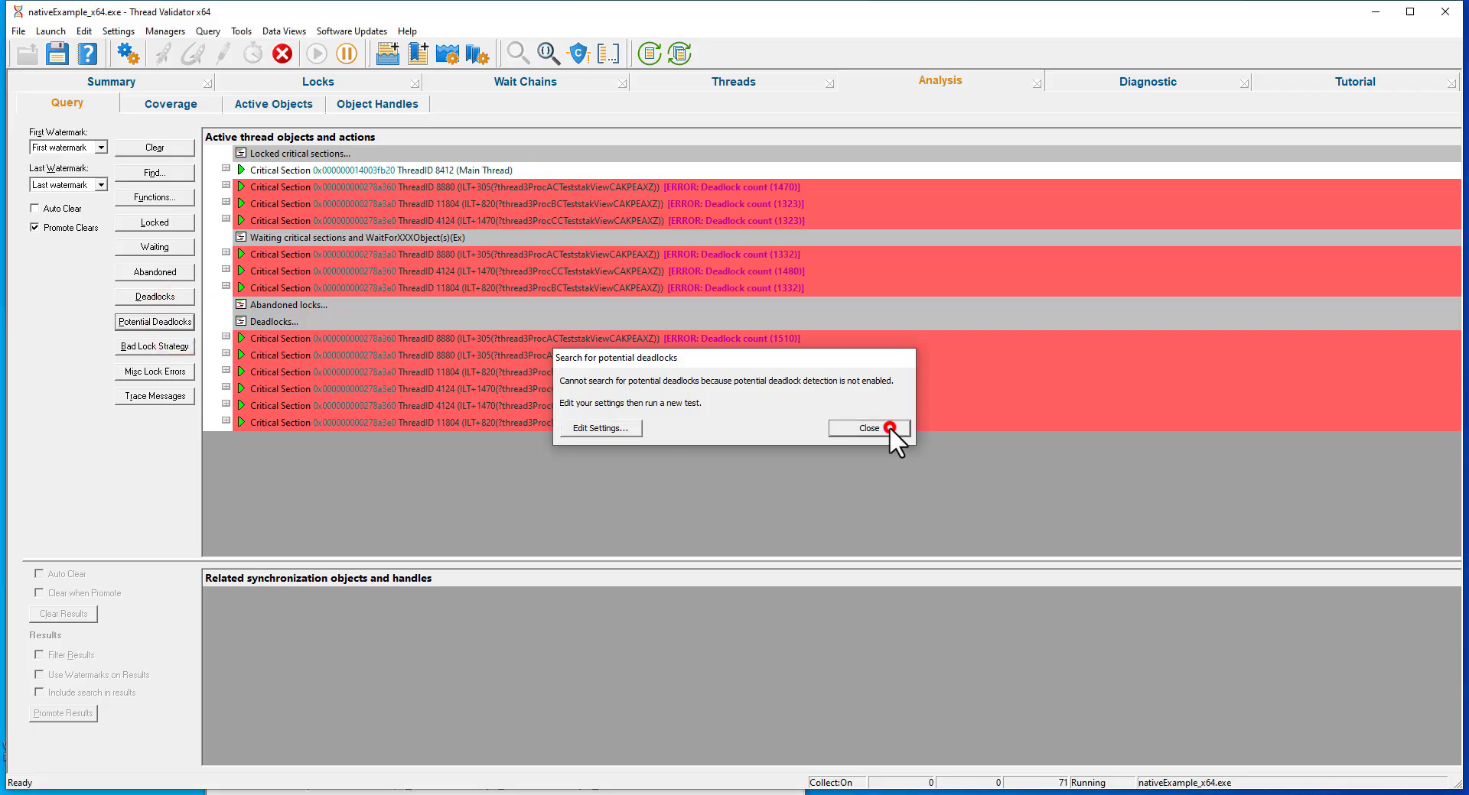
click(162, 347)
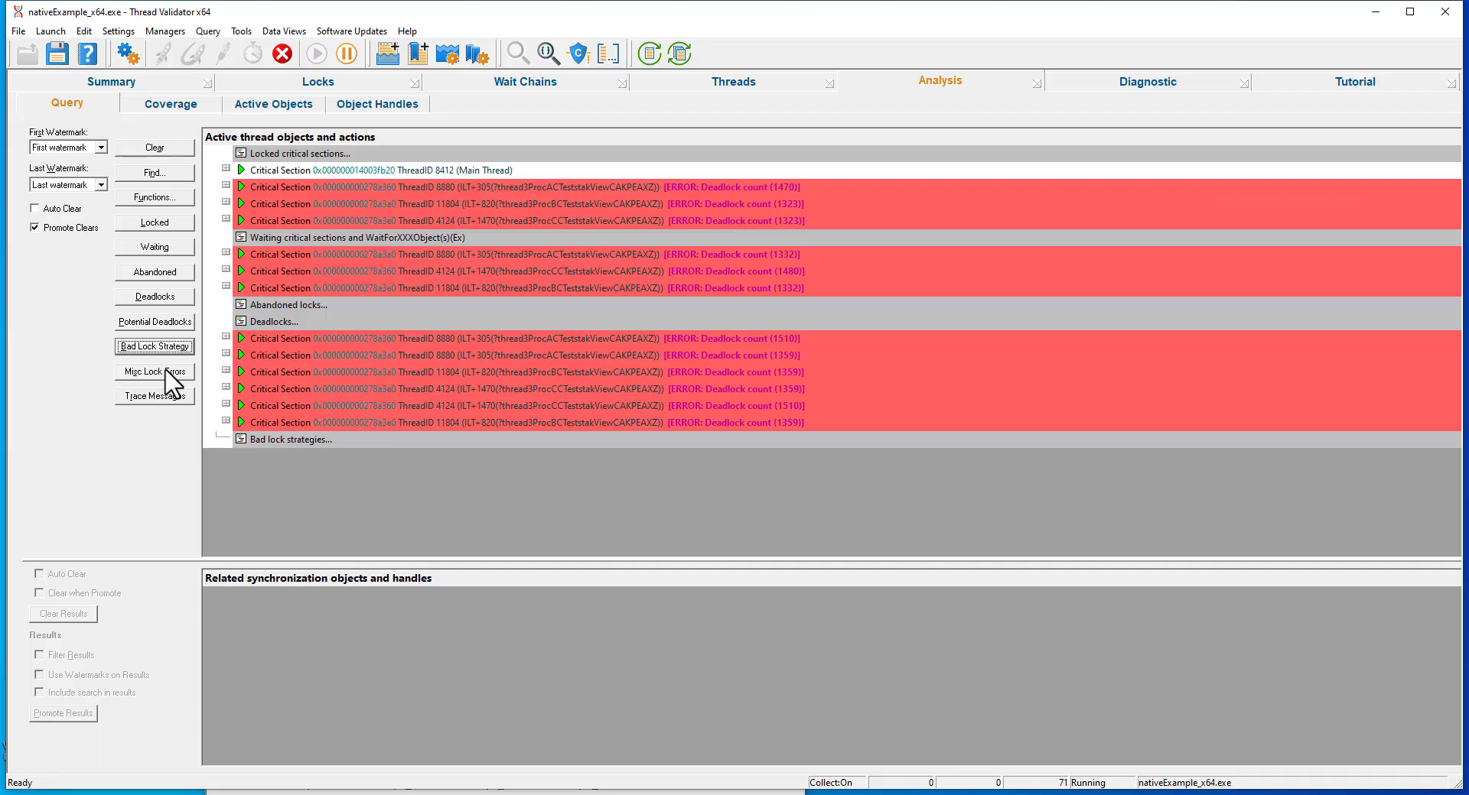
click(166, 370)
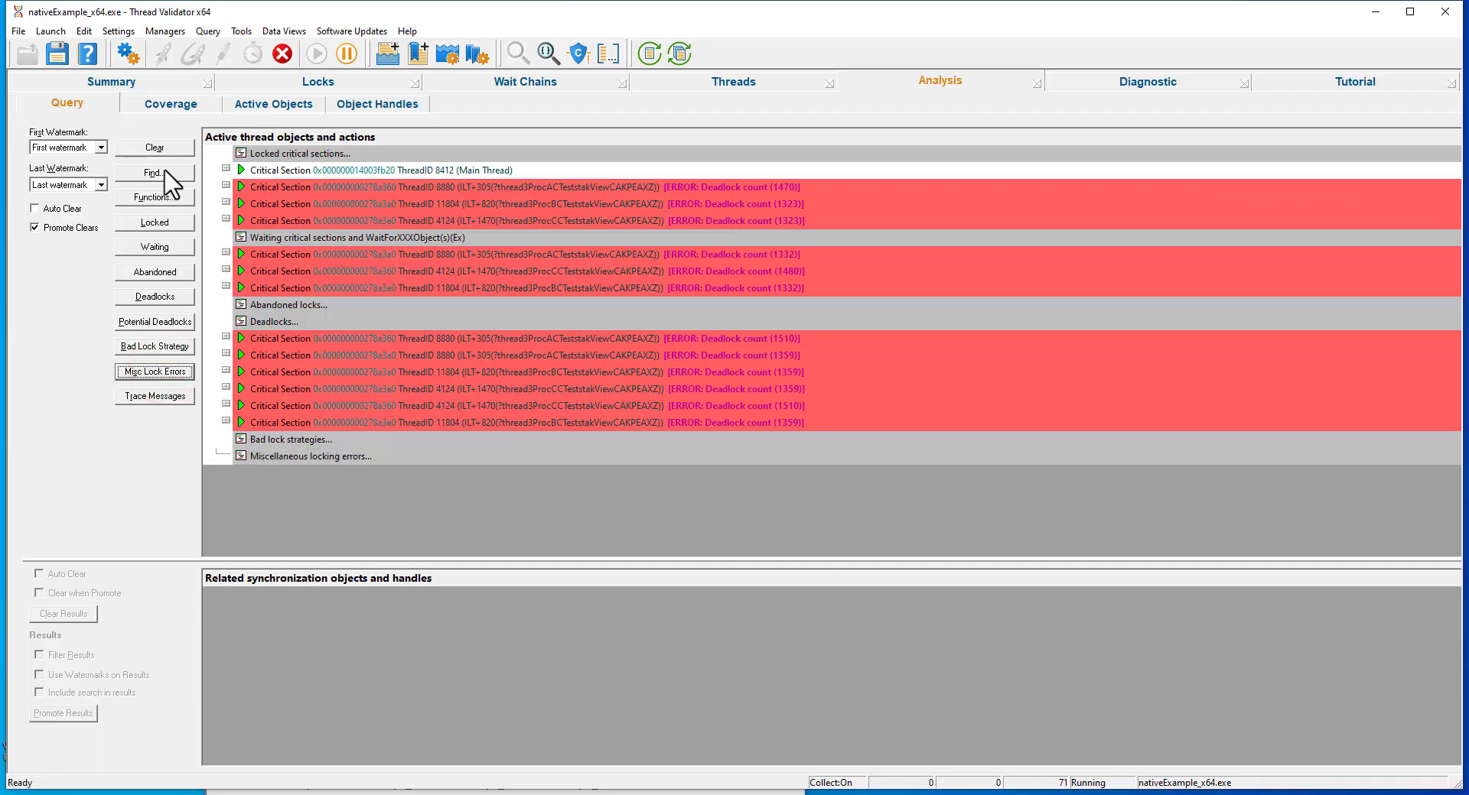
click(172, 150)
Refresh the coverage analysis and view the visited source lines of nativeexample.cpp.
click(182, 105)
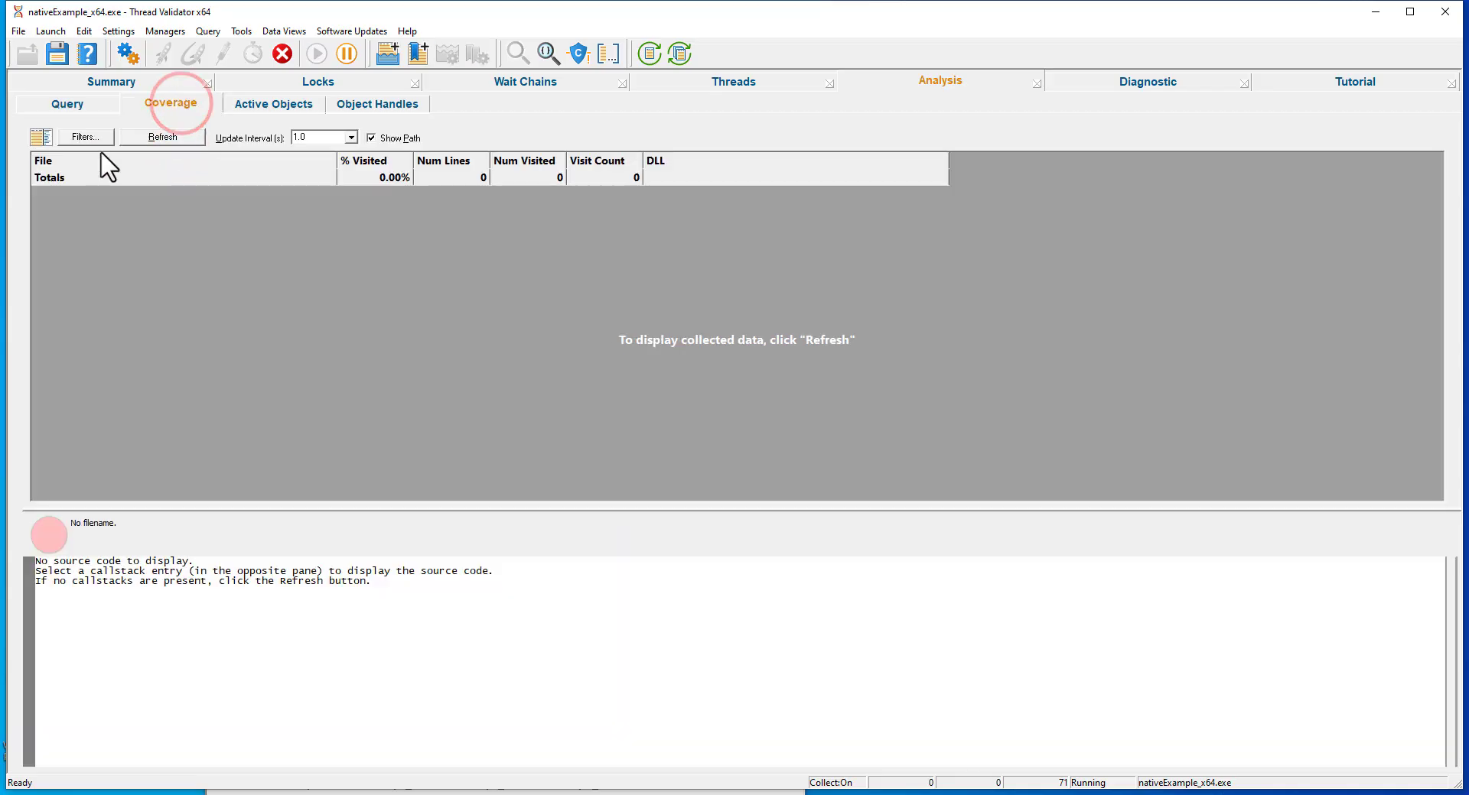
click(160, 138)
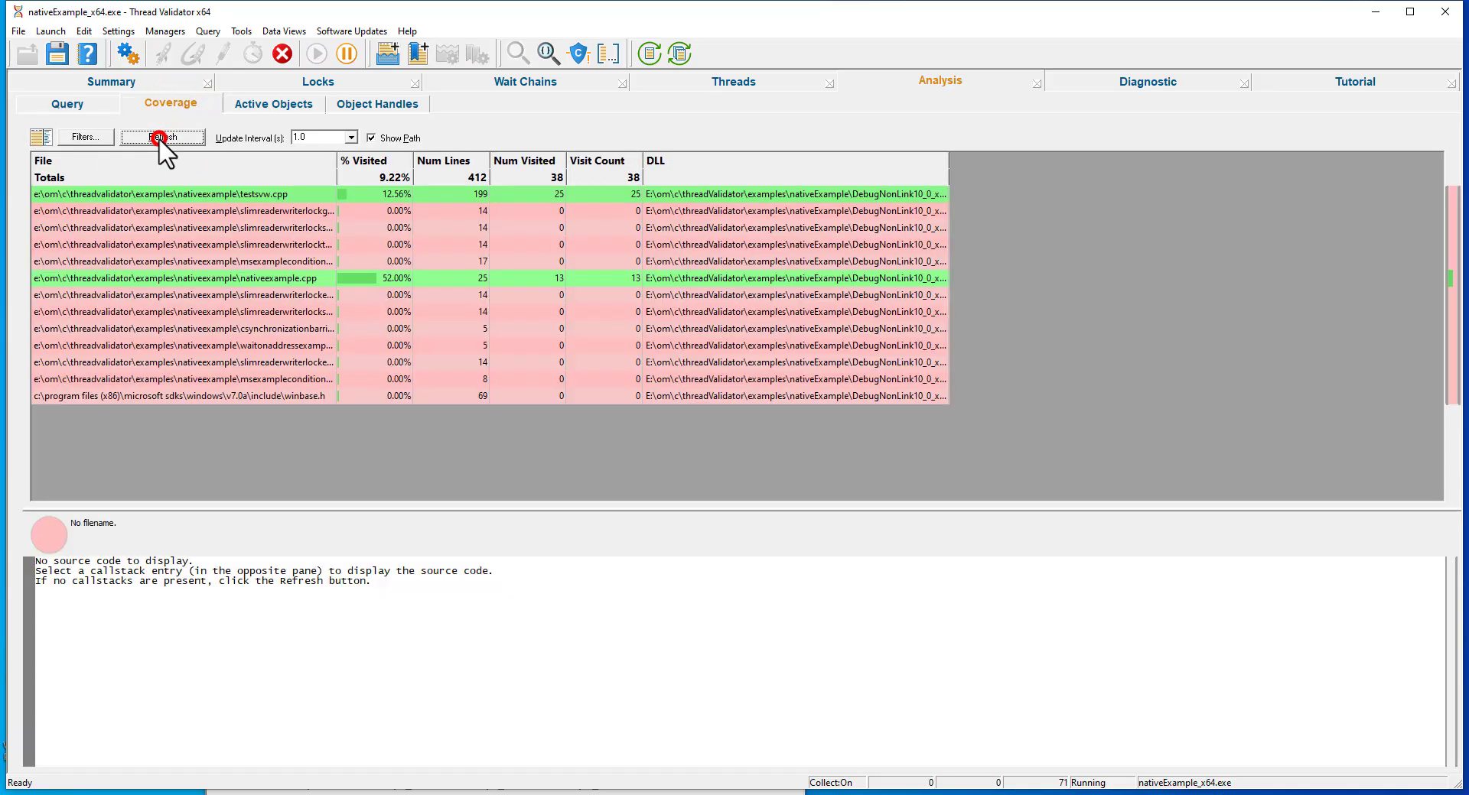
click(256, 279)
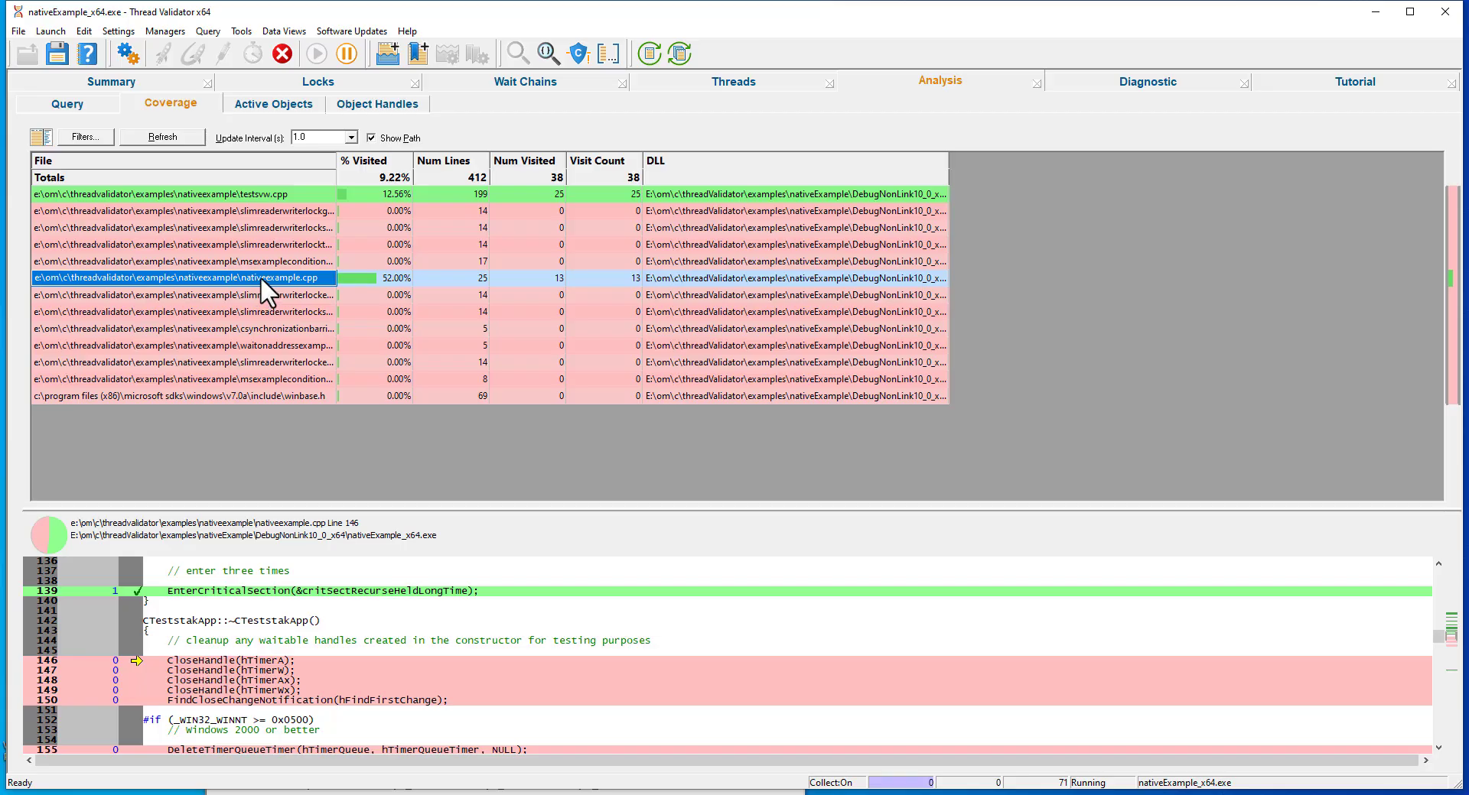
Refresh the active objects and expand the ChangeNotification (Find) object down to its CTeststakApp::CTeststakApp source lines.
click(276, 104)
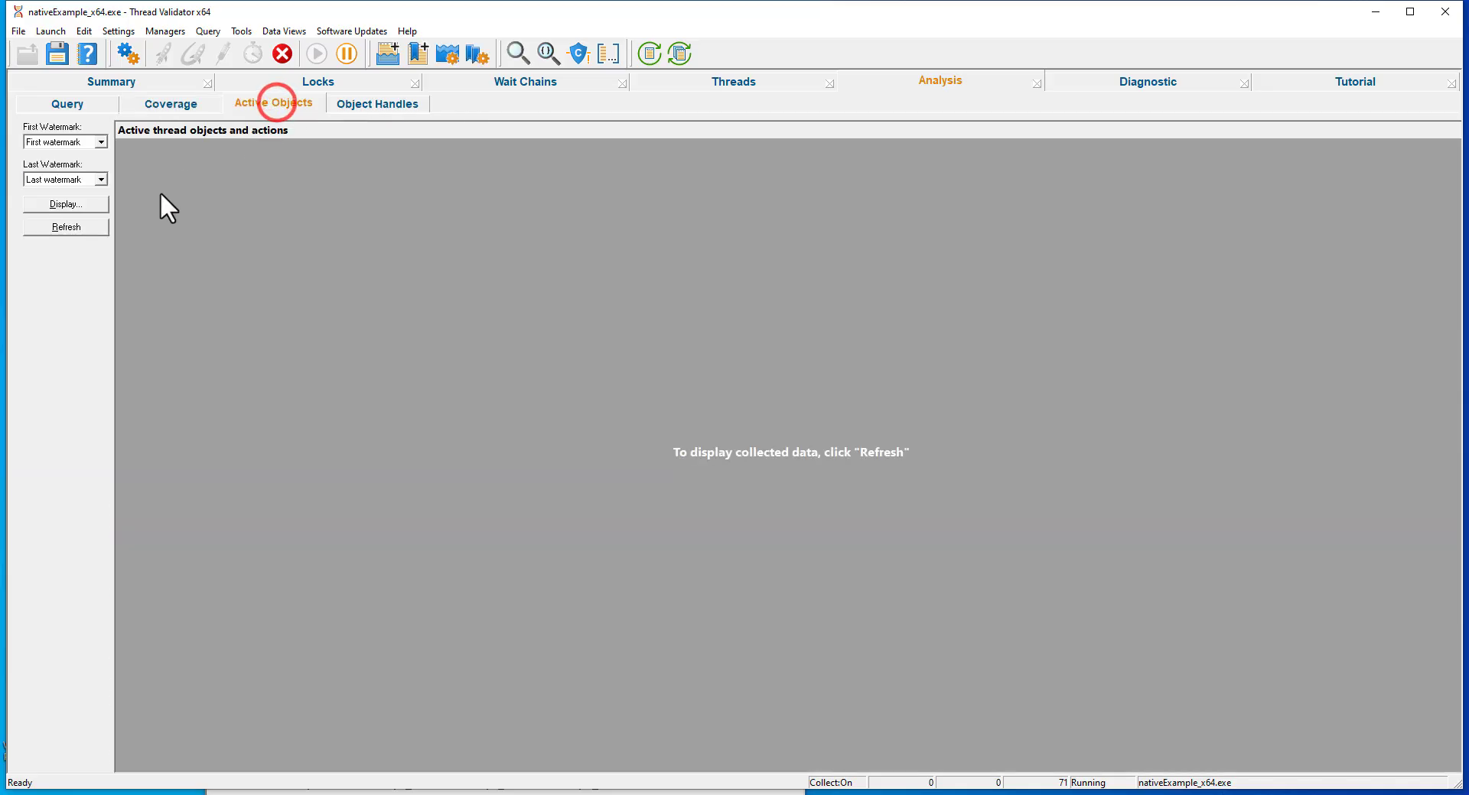
click(86, 228)
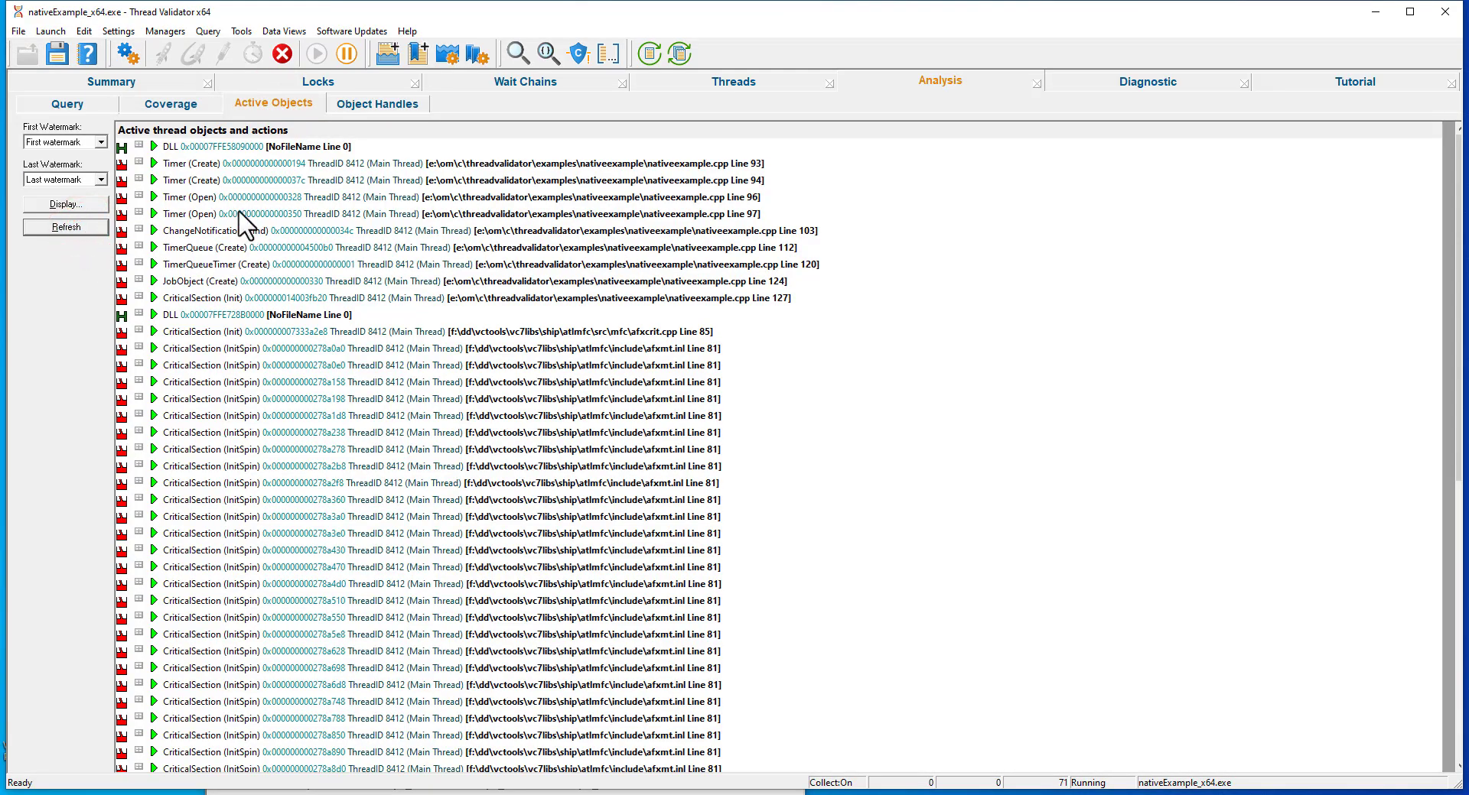
click(139, 229)
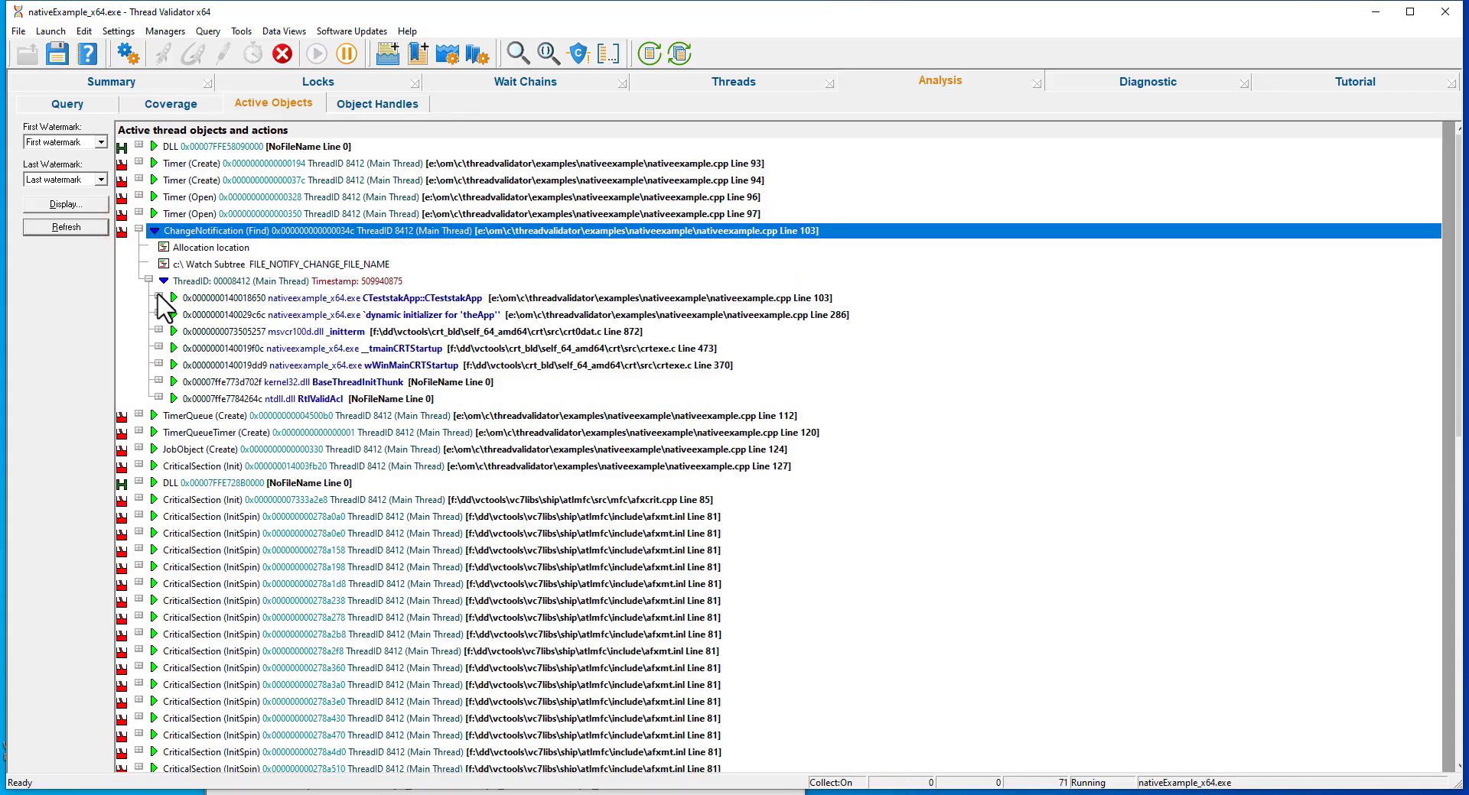
click(158, 298)
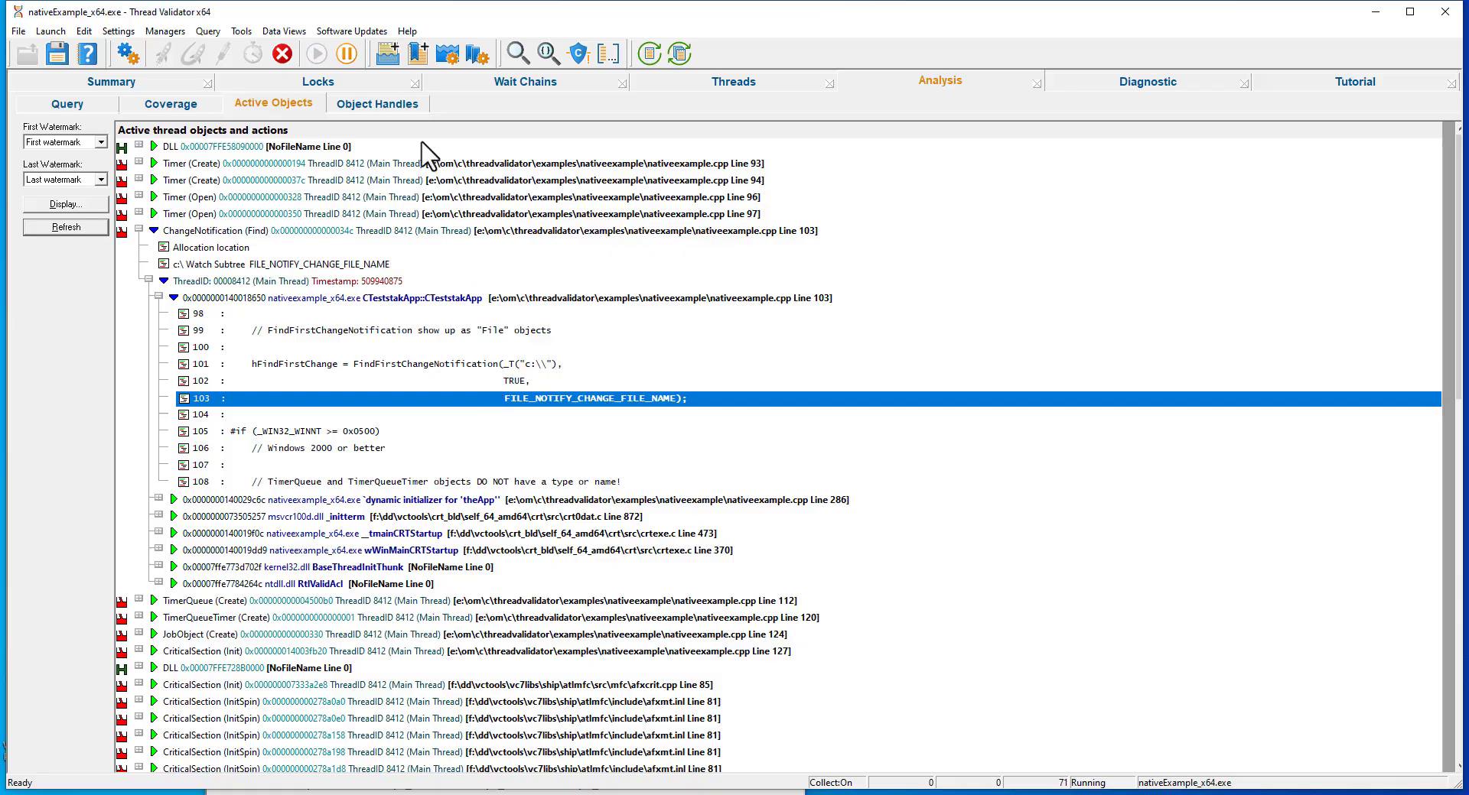
Look through the full list of object handles, from timers and threads down to events.
click(383, 104)
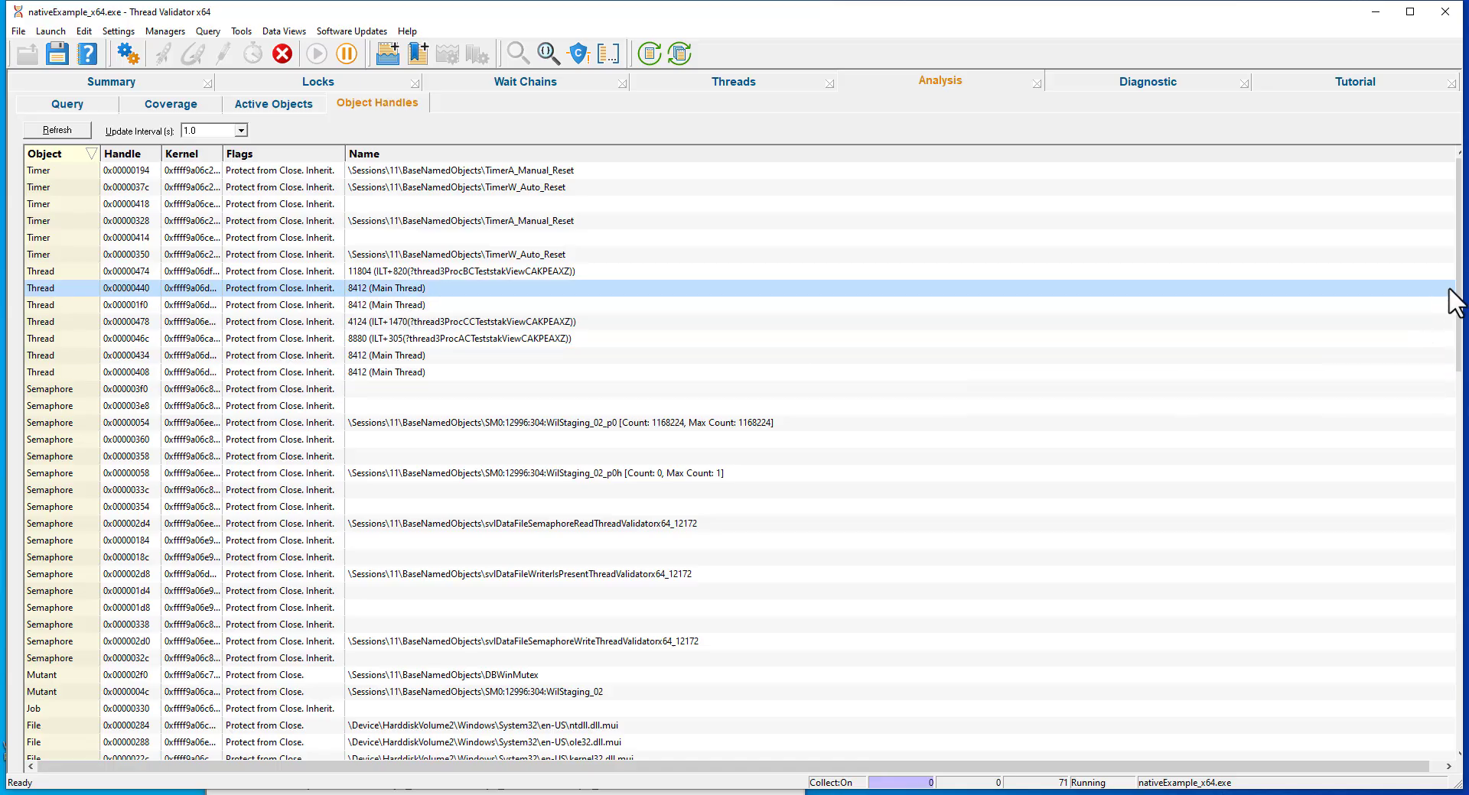
scroll(1451, 291, down, 15)
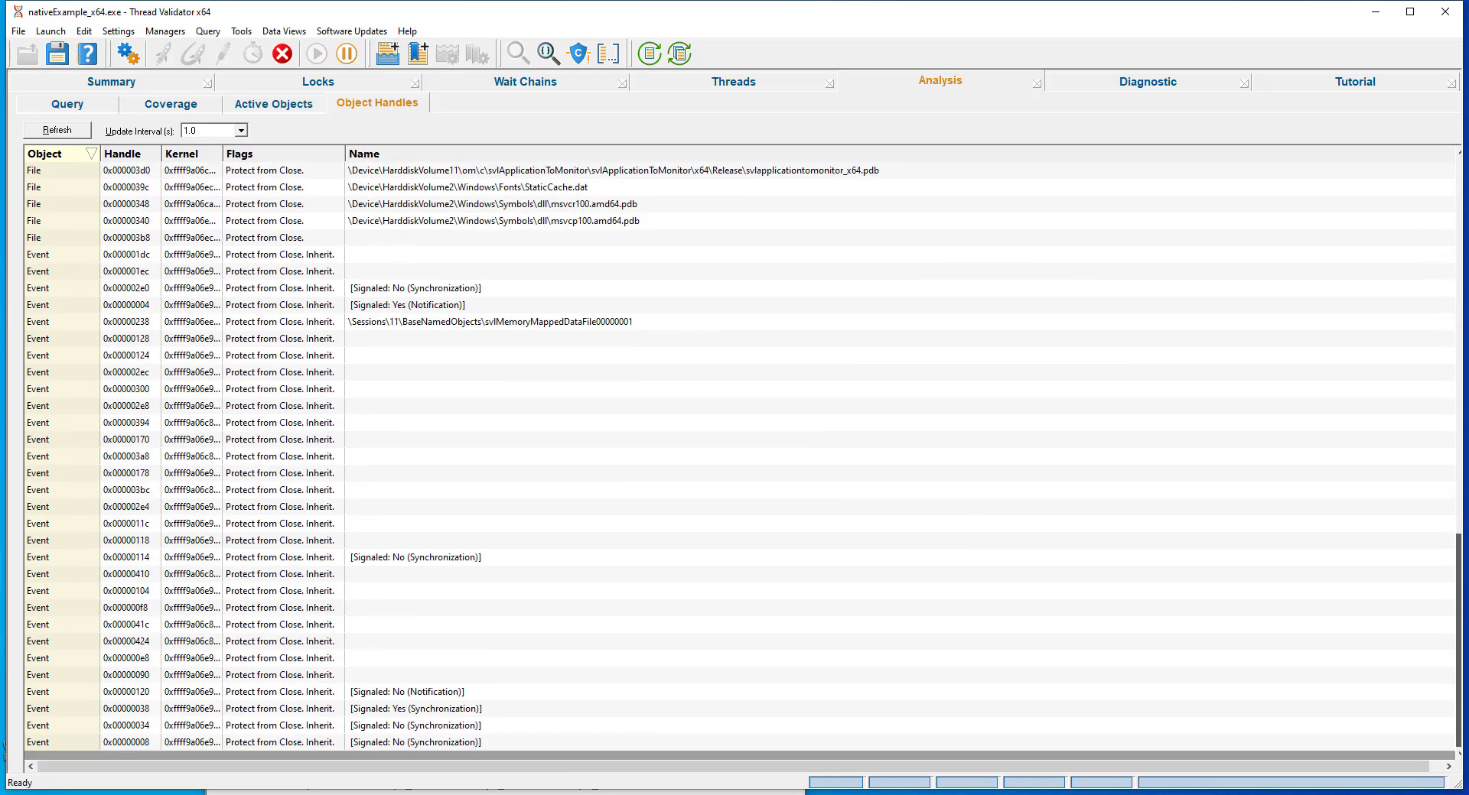
scroll(1452, 407, up, 15)
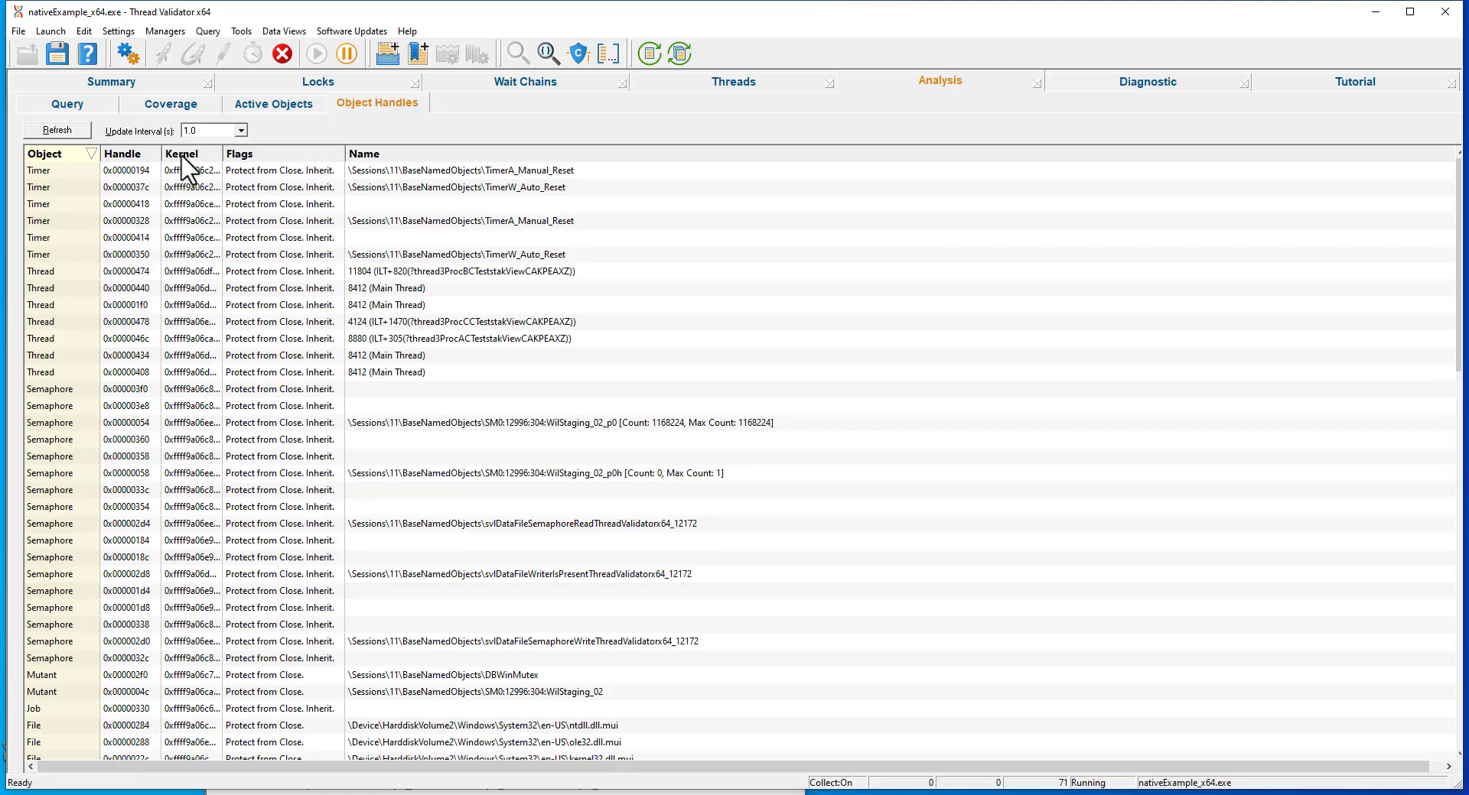
In the active locks, show the lock callstack of thread 11804's locked critical section and expand its thread3ProcB source.
click(238, 84)
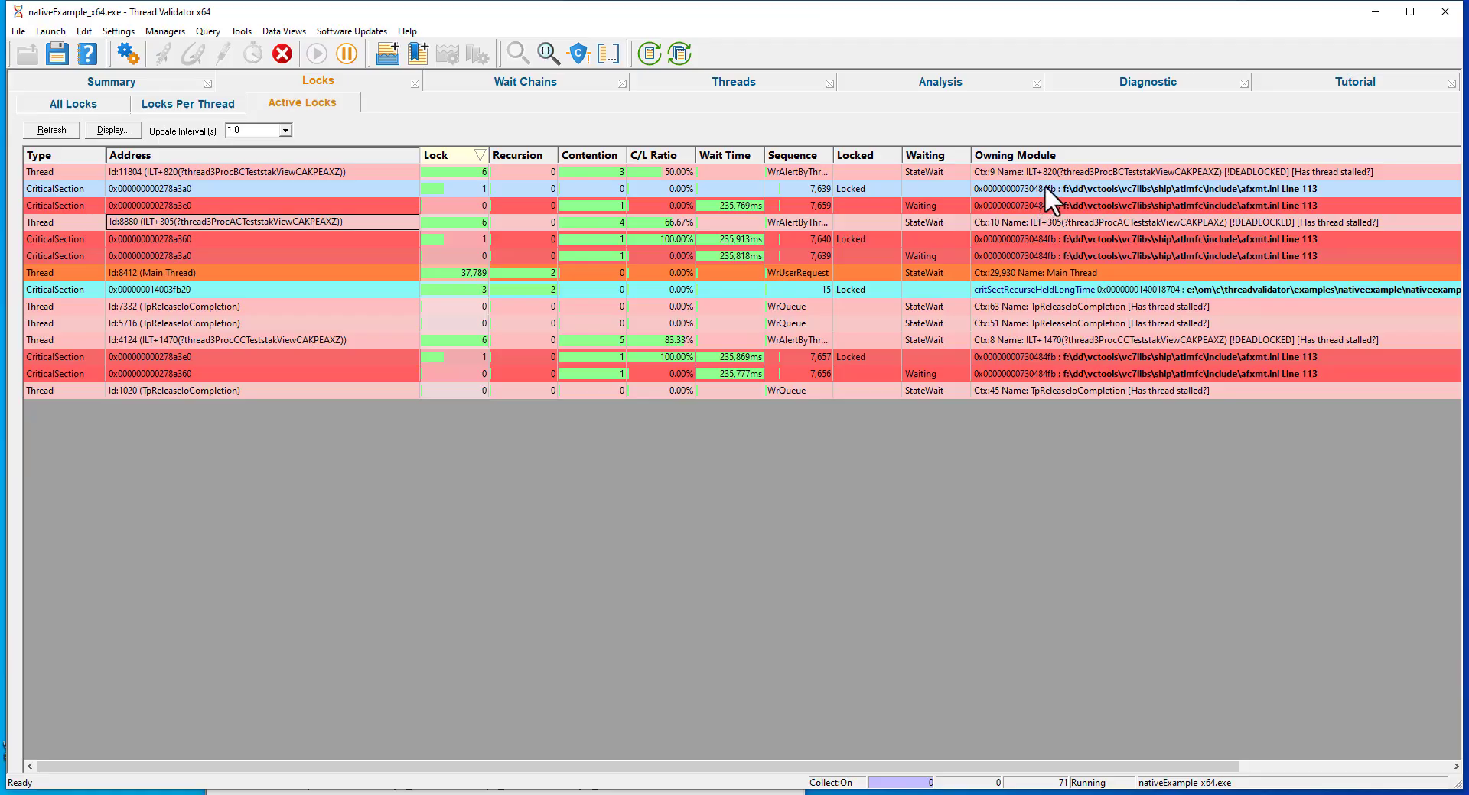
right_click(1069, 188)
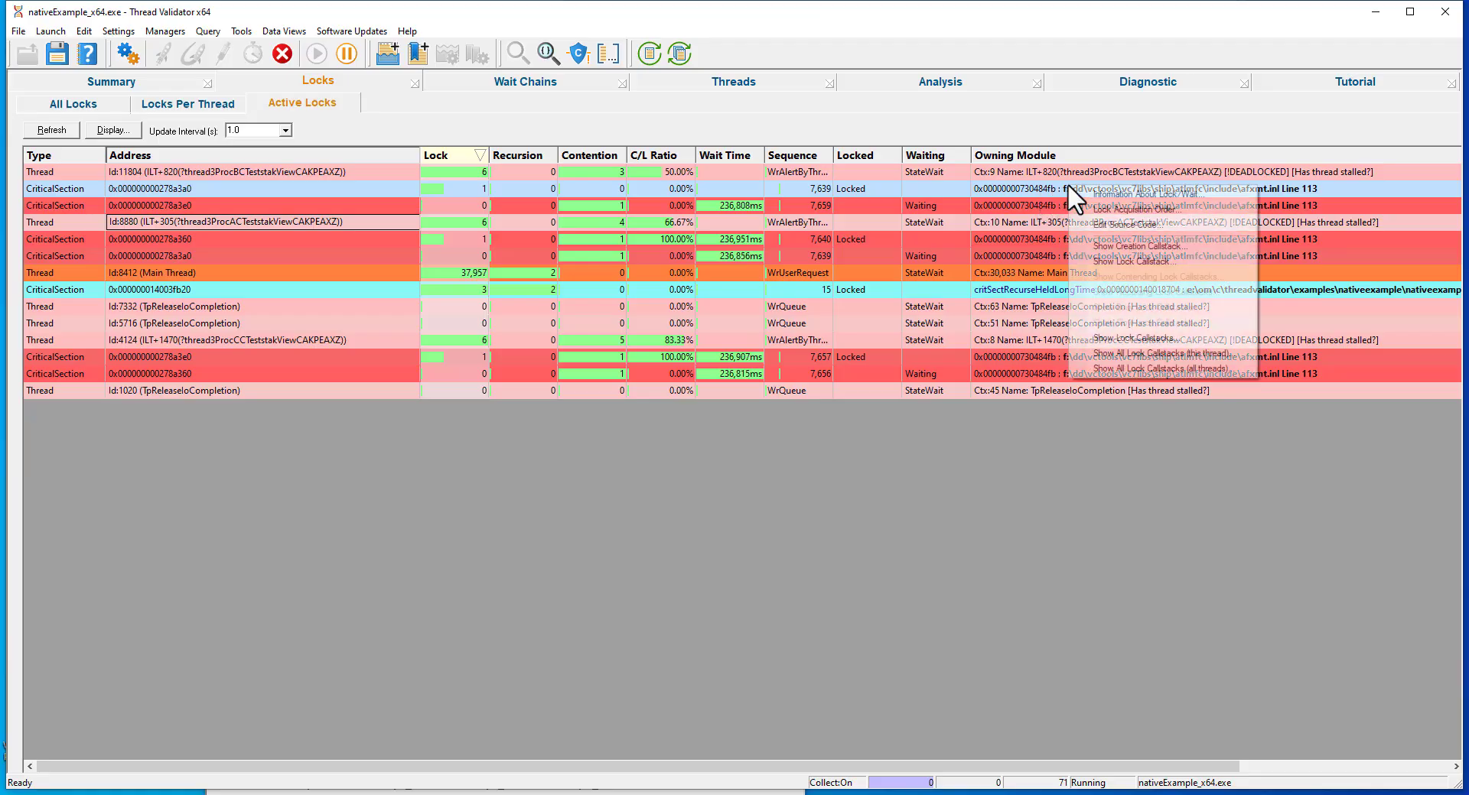
click(1106, 261)
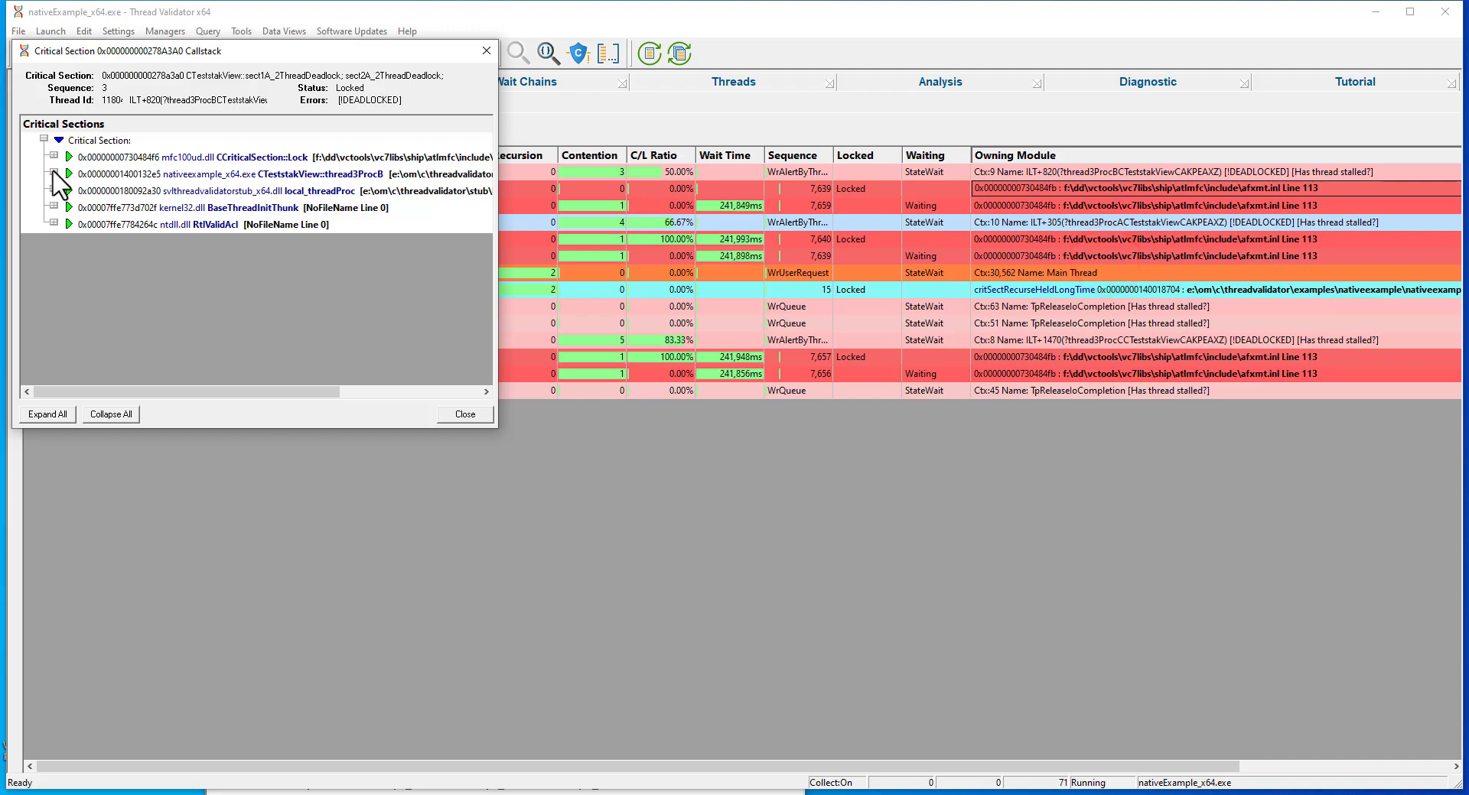
click(54, 173)
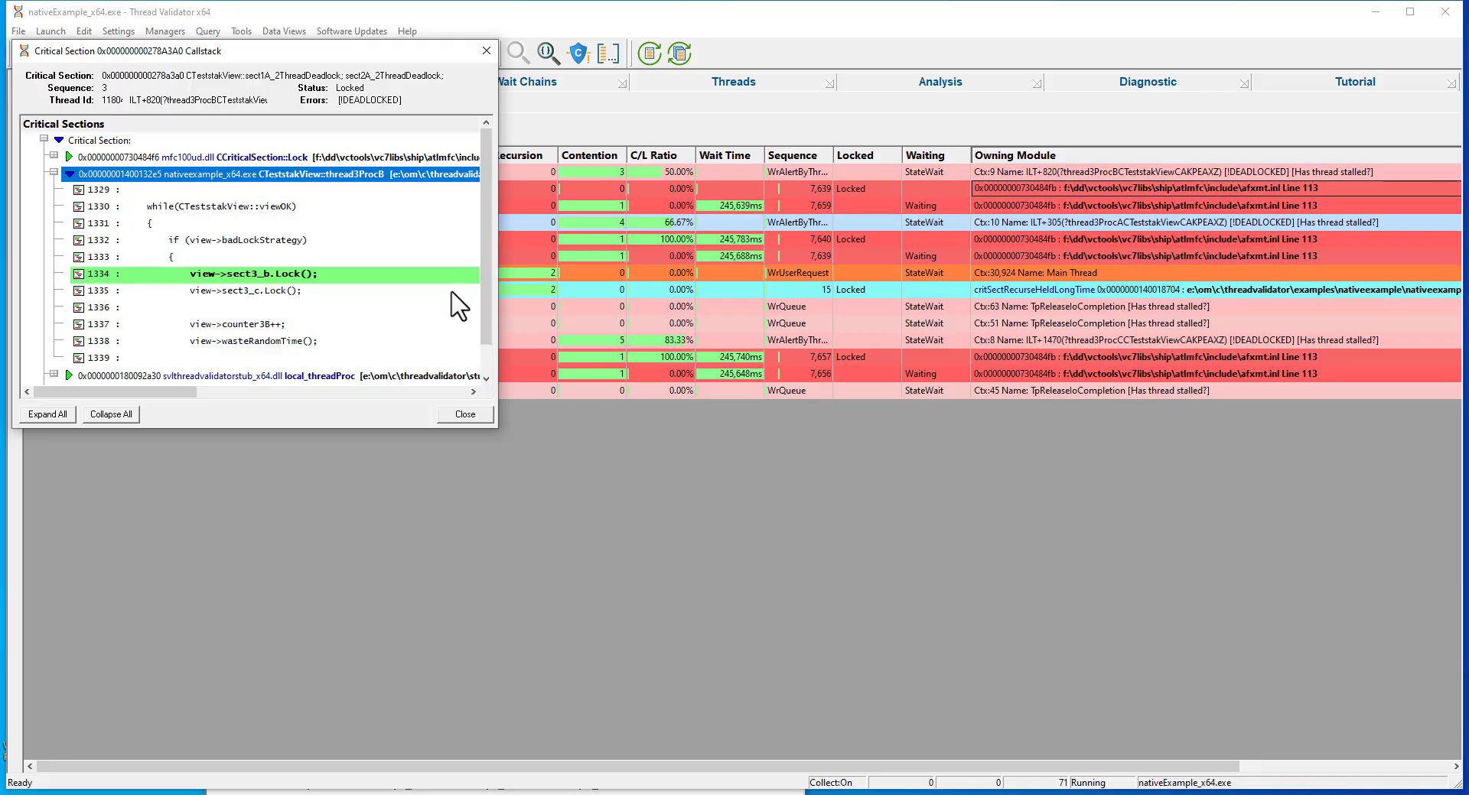
Show the lock callstack of thread 8880's locked critical section, expand its thread3ProcA source and place it below the first callstack.
click(1032, 189)
click(1051, 207)
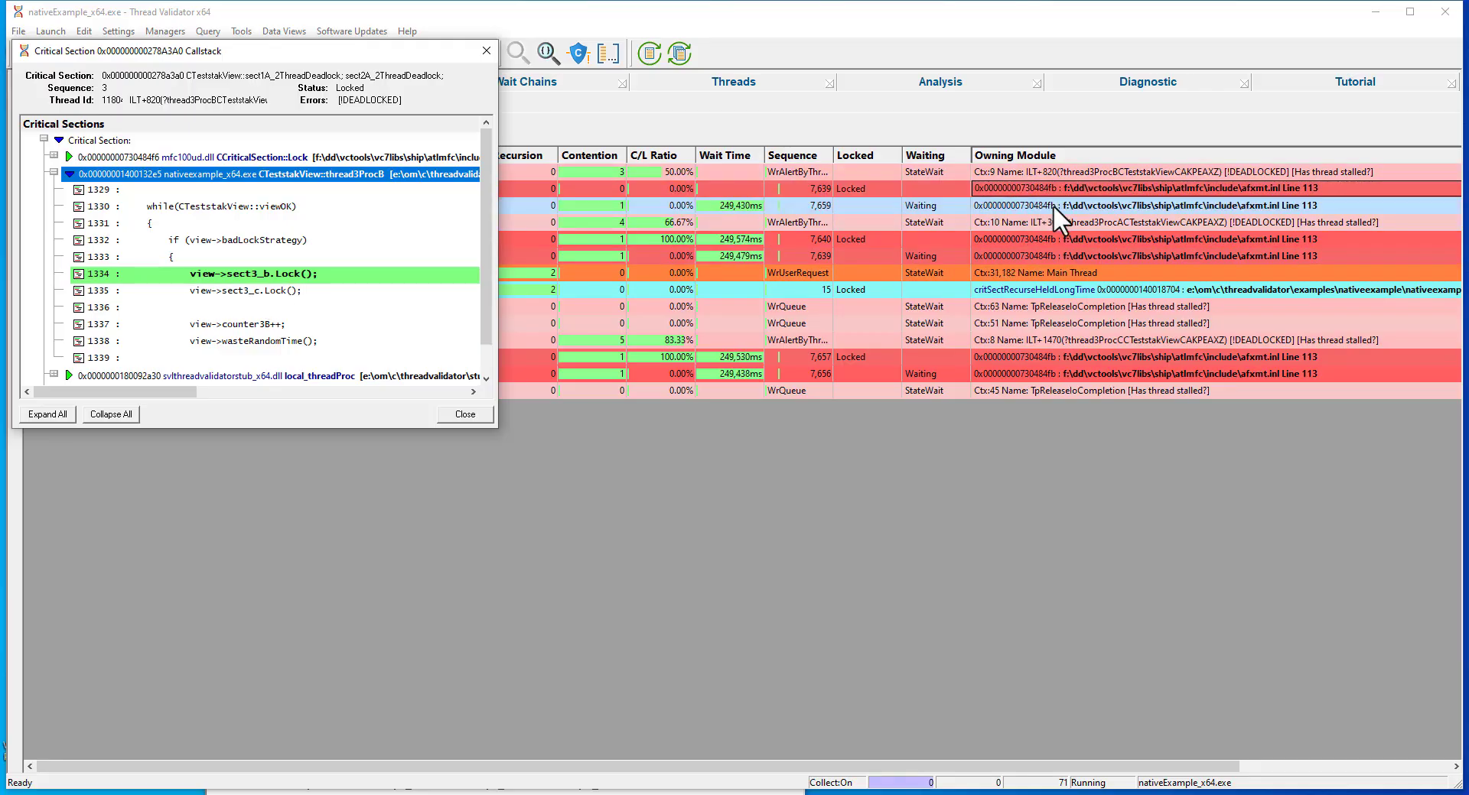
click(1073, 237)
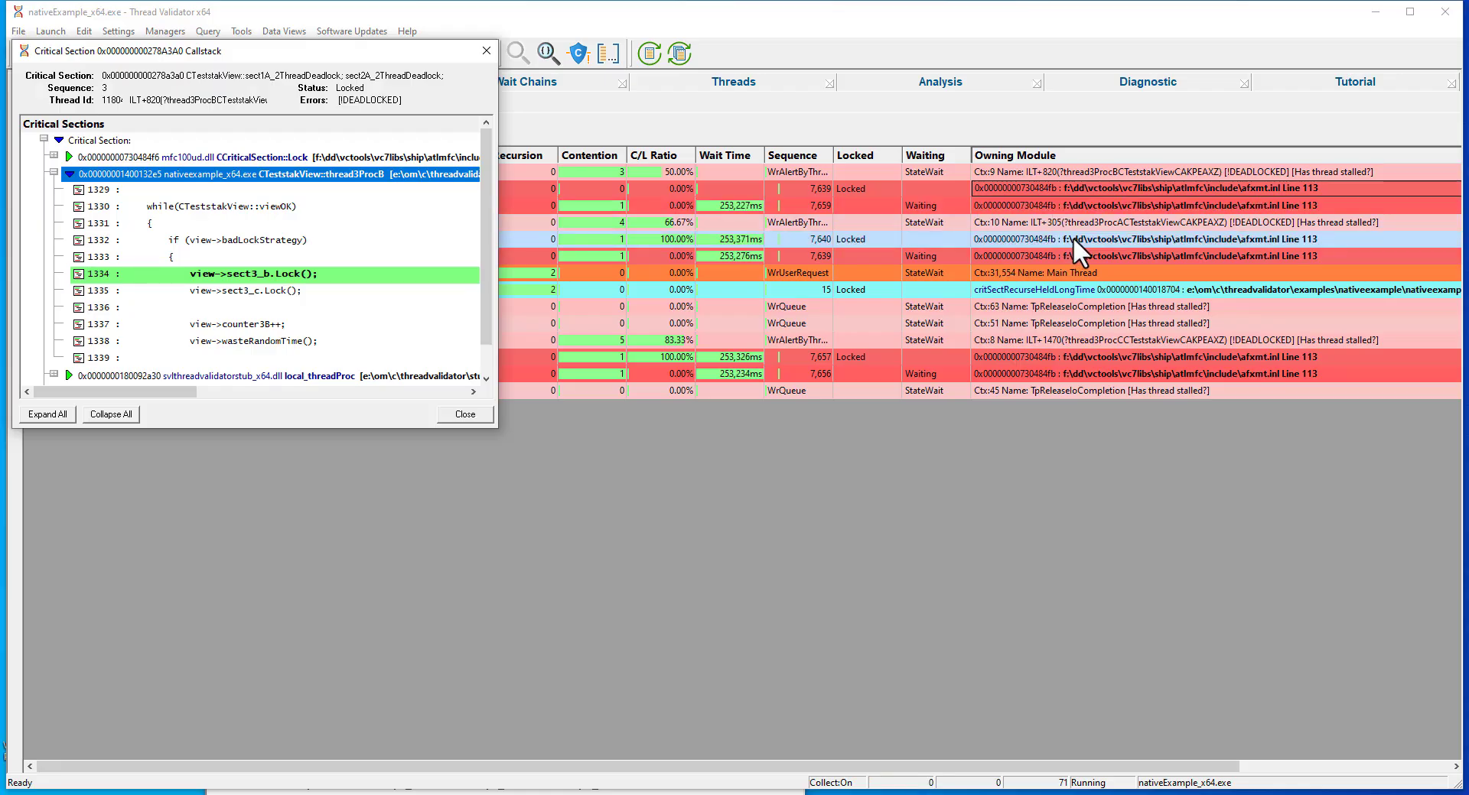
right_click(1074, 238)
click(1121, 314)
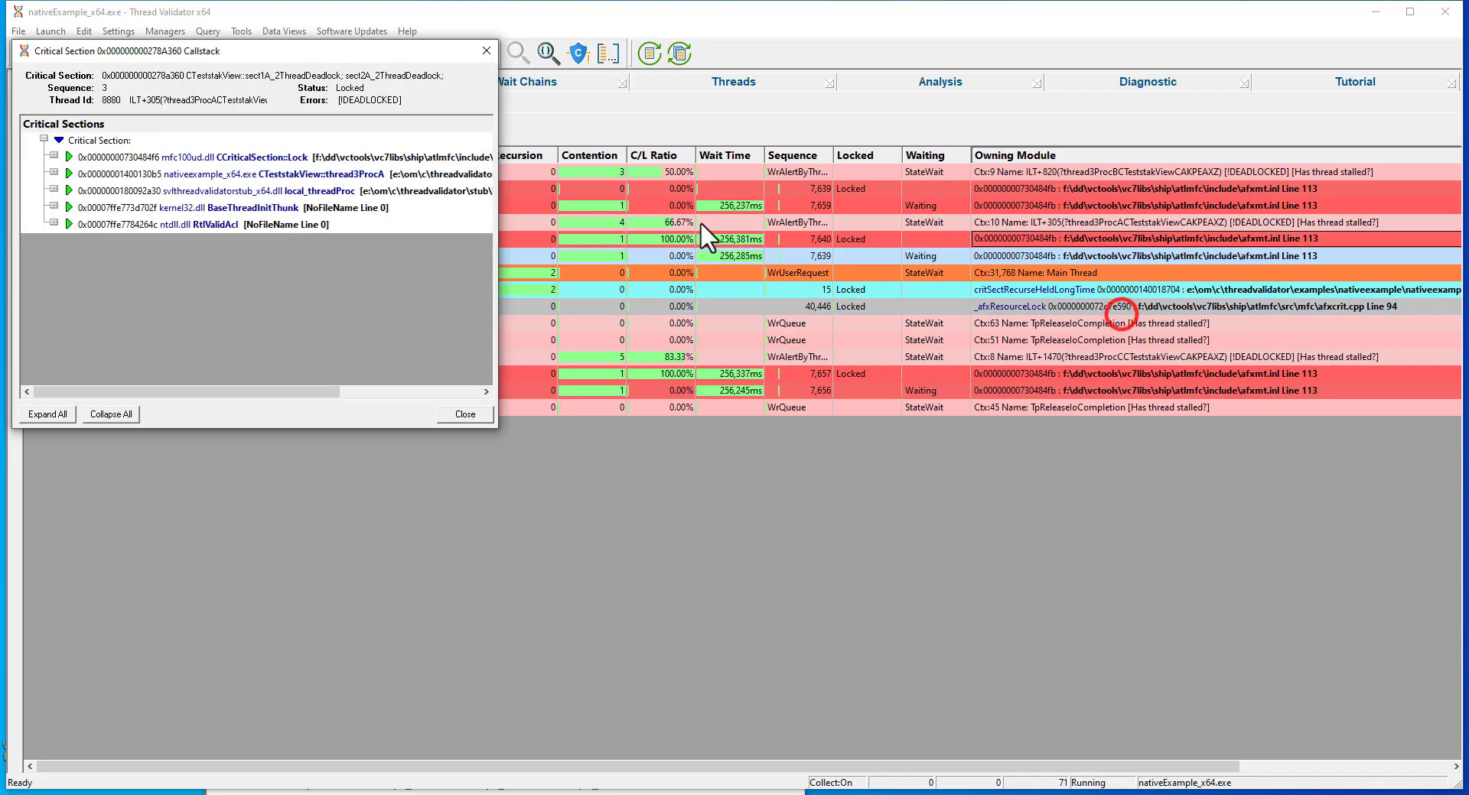
click(53, 175)
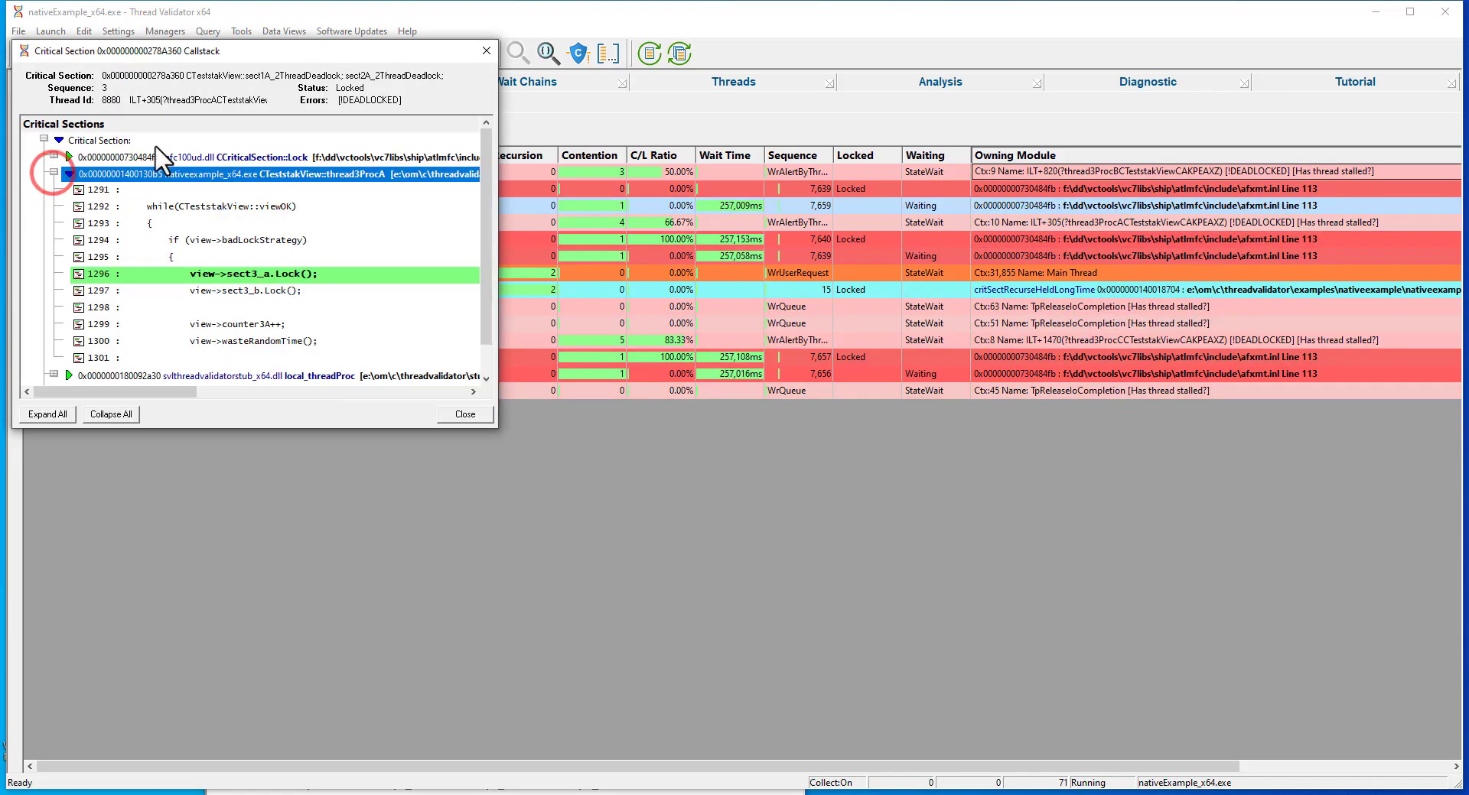
drag(233, 54, 234, 322)
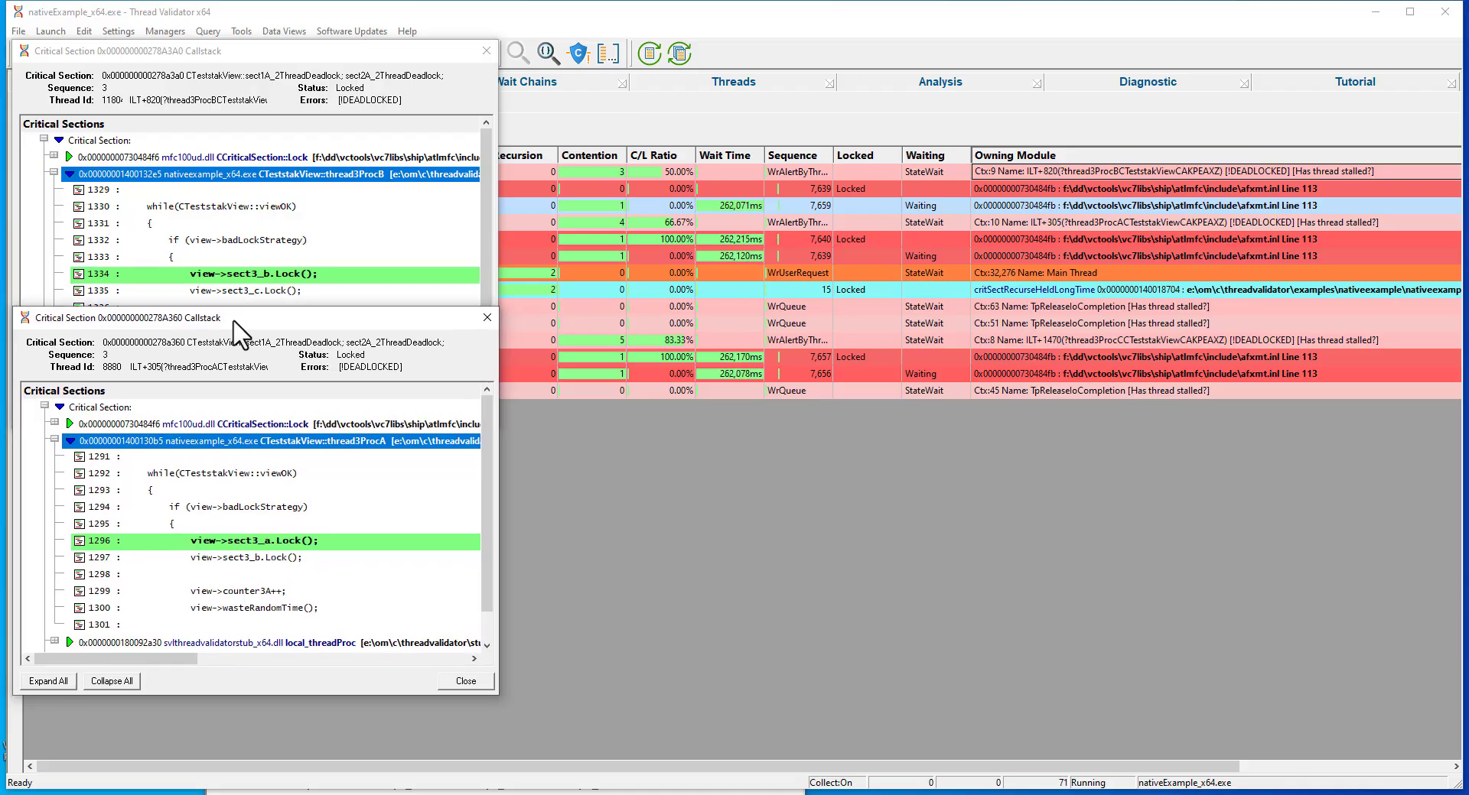
Show the lock callstack of thread 4124's locked critical section beside the others and expand its thread3ProcC source.
click(1075, 356)
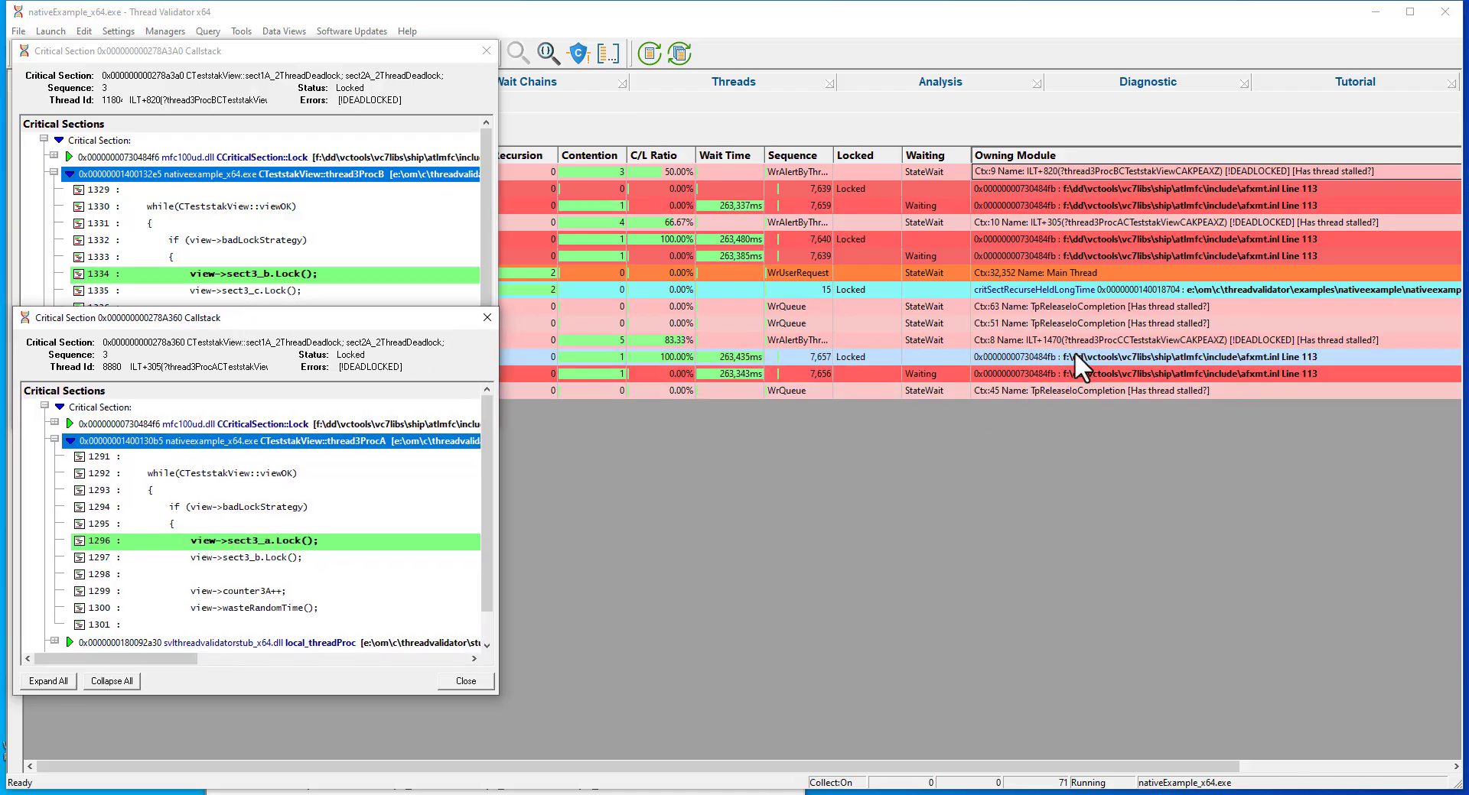
right_click(1075, 353)
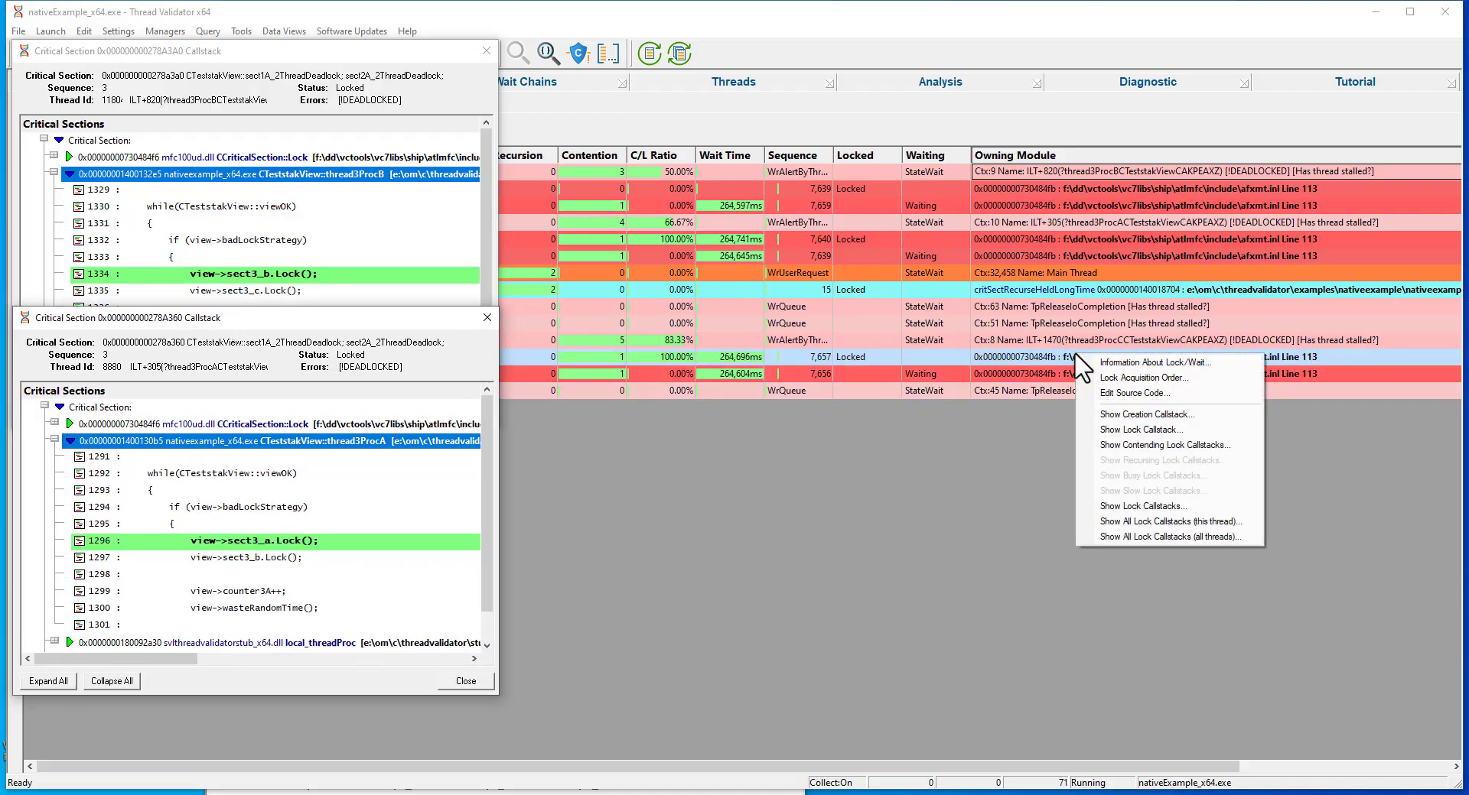
click(1124, 431)
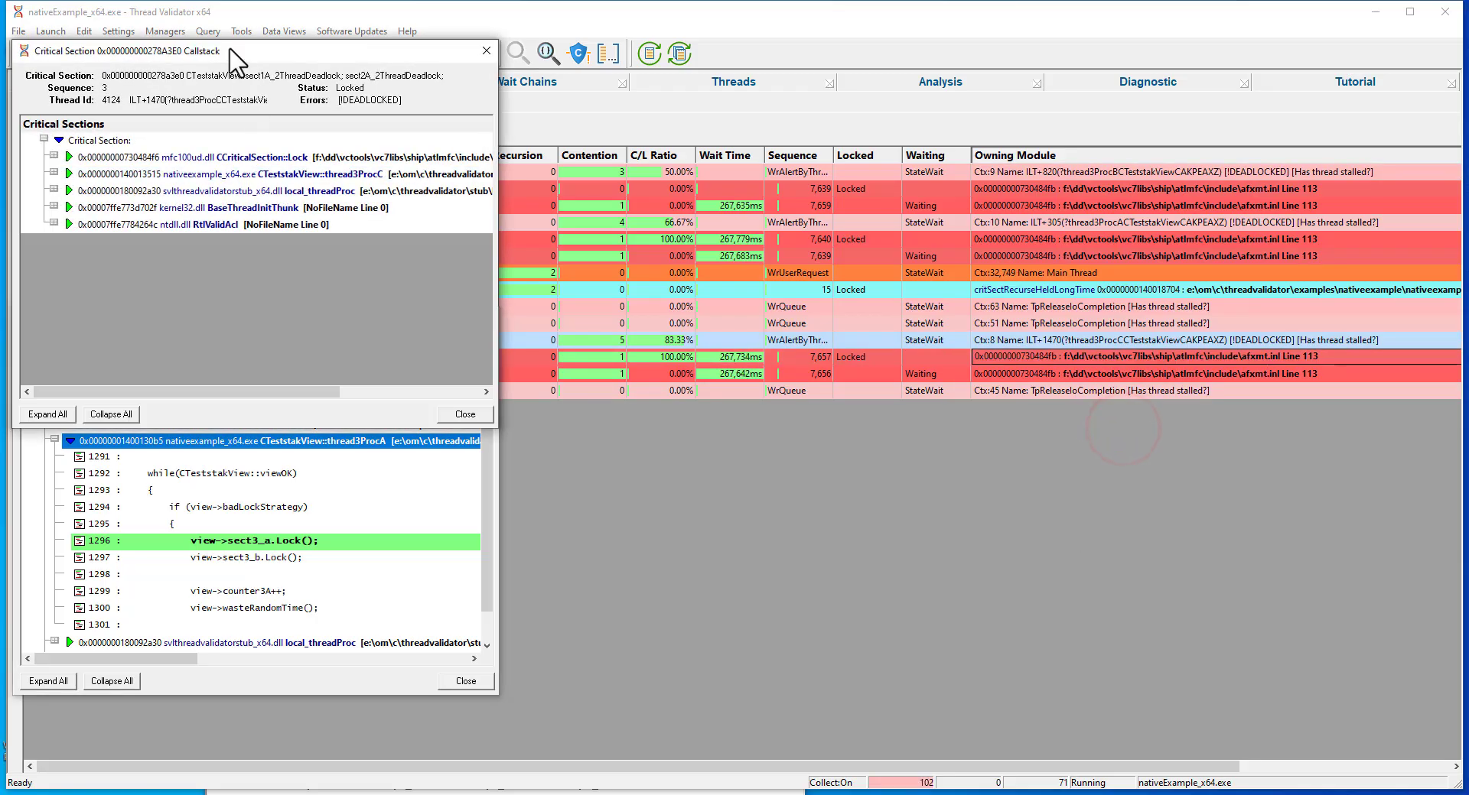
drag(229, 50, 717, 321)
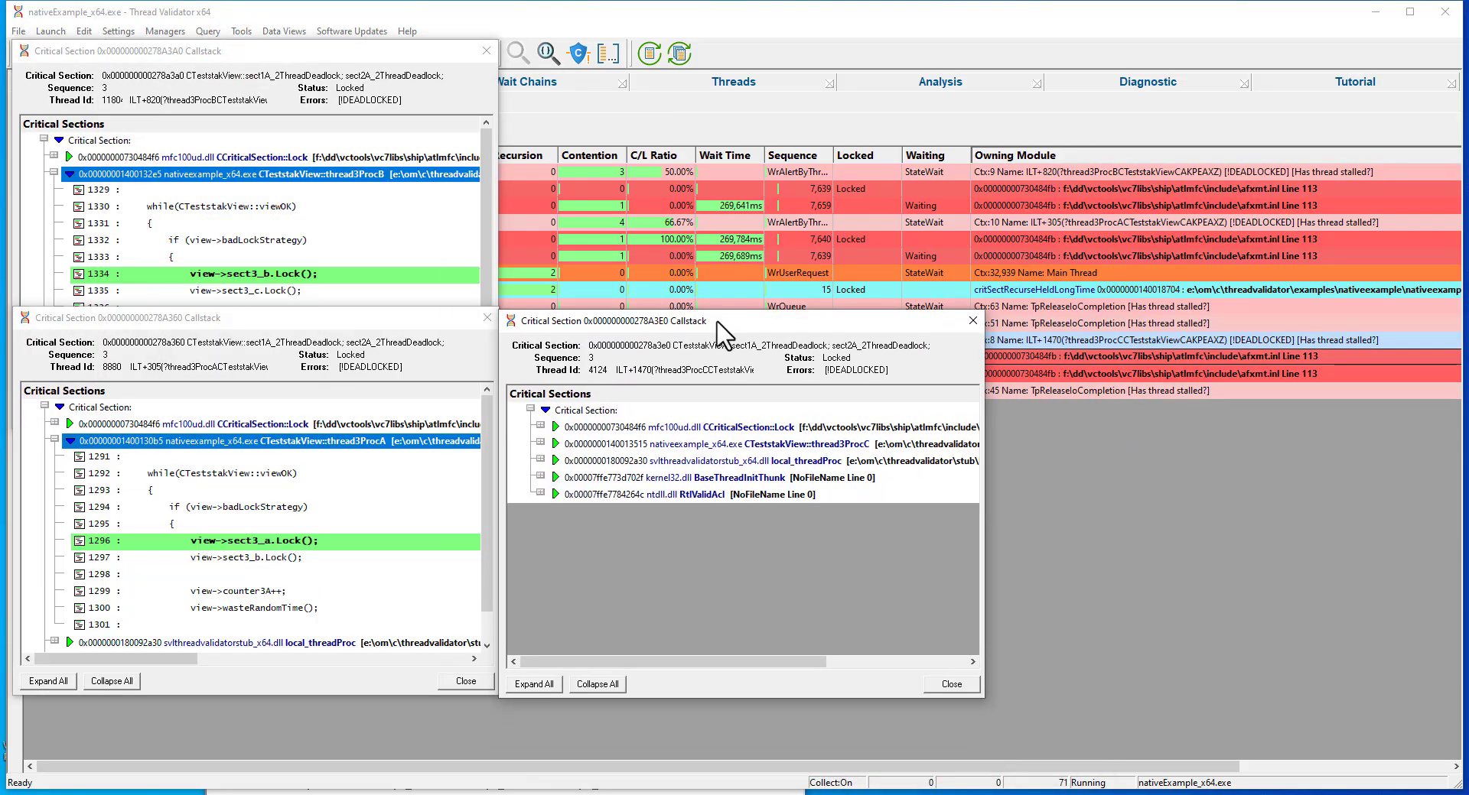
double_click(540, 444)
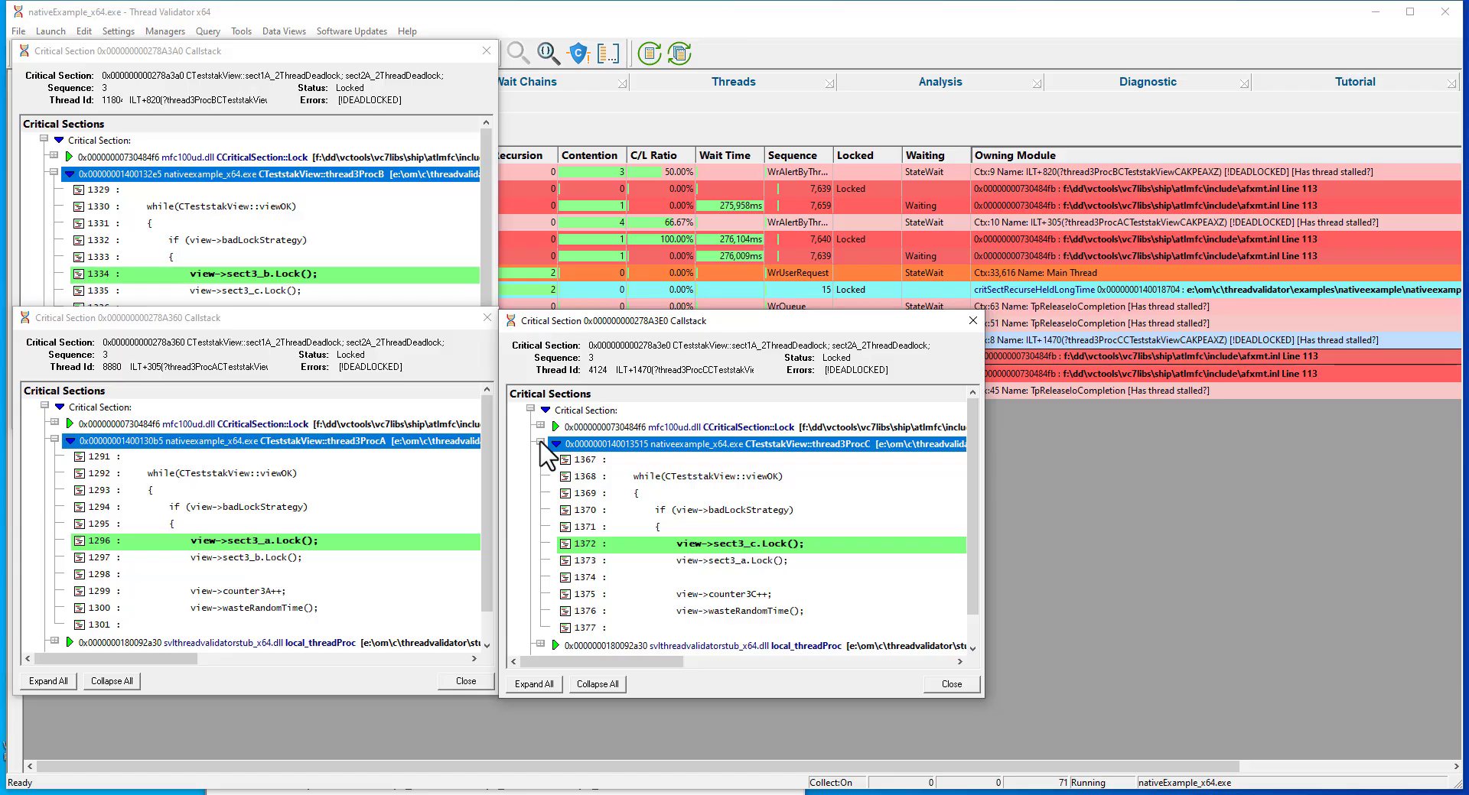
Compare the held and requested lock lines in the source of thread3ProcA, thread3ProcB and thread3ProcC.
click(235, 541)
click(247, 557)
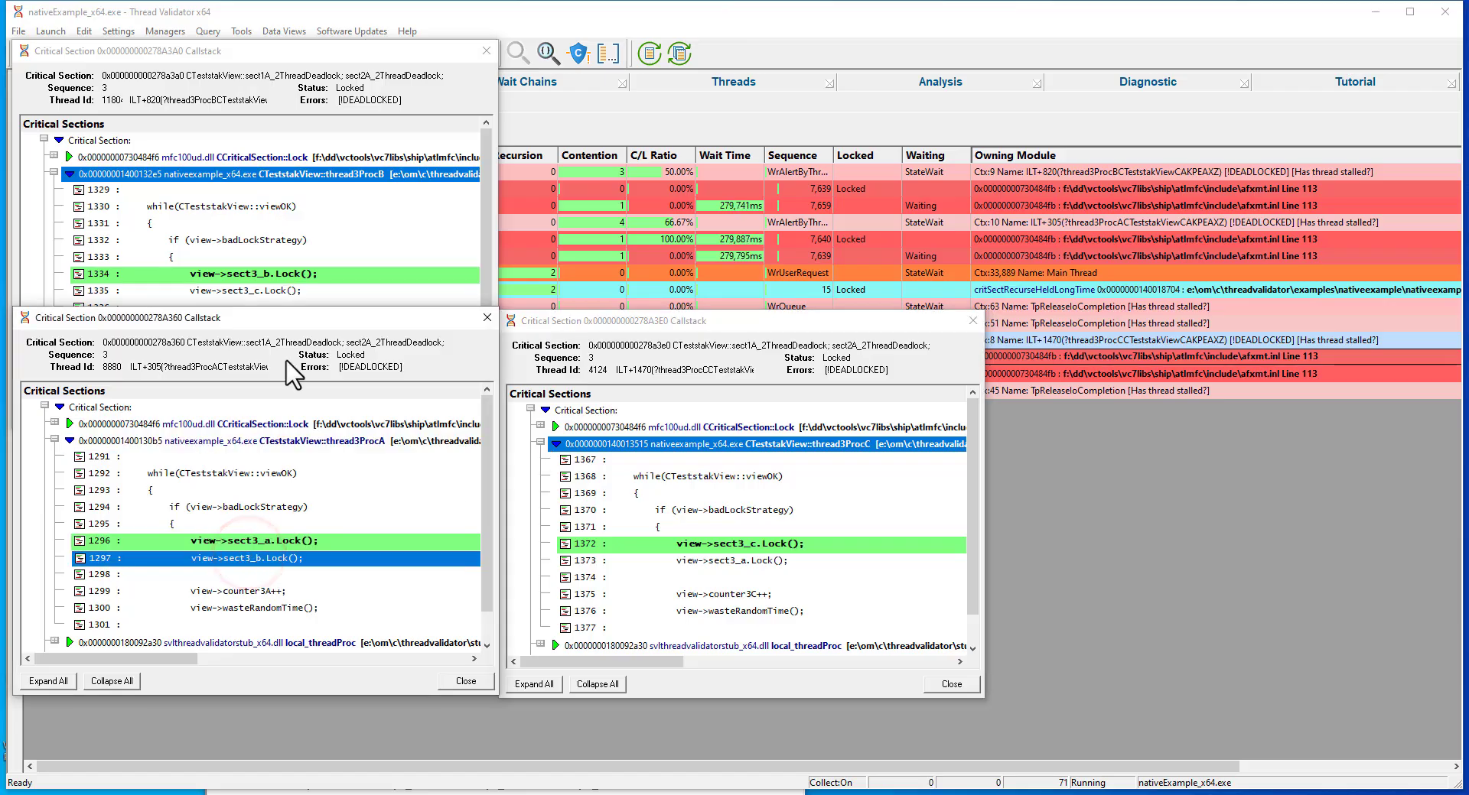
click(277, 288)
click(273, 290)
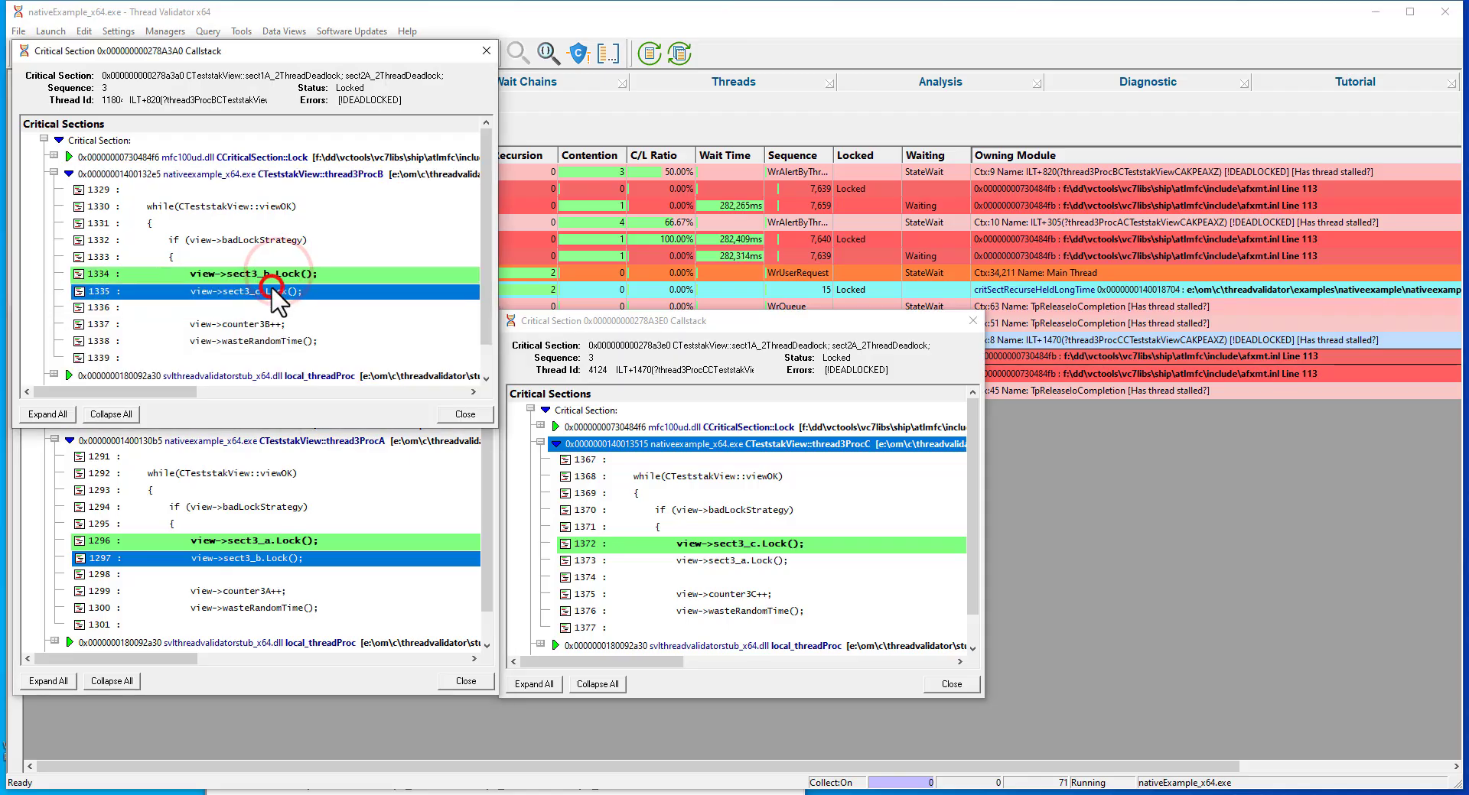
click(763, 544)
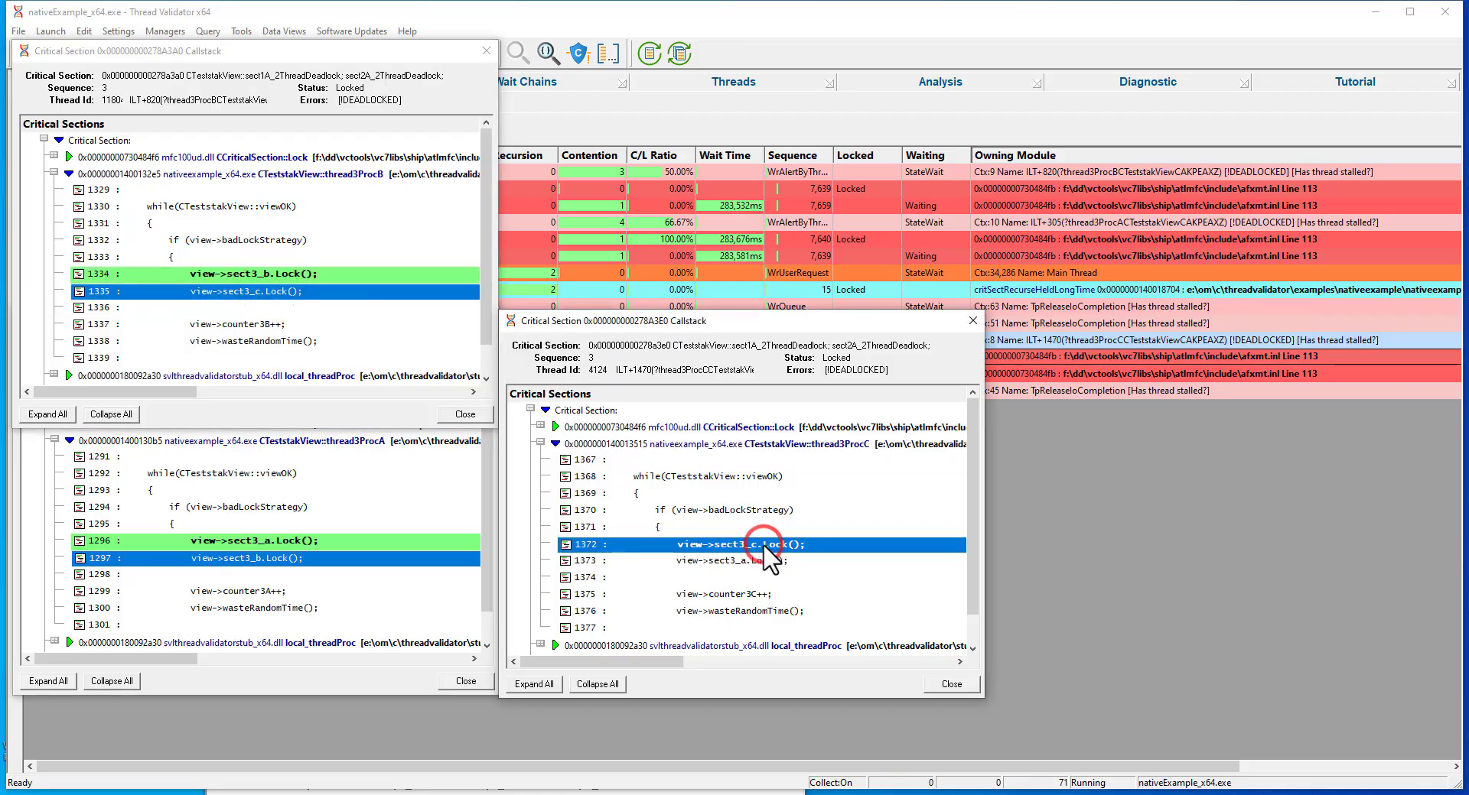
click(756, 562)
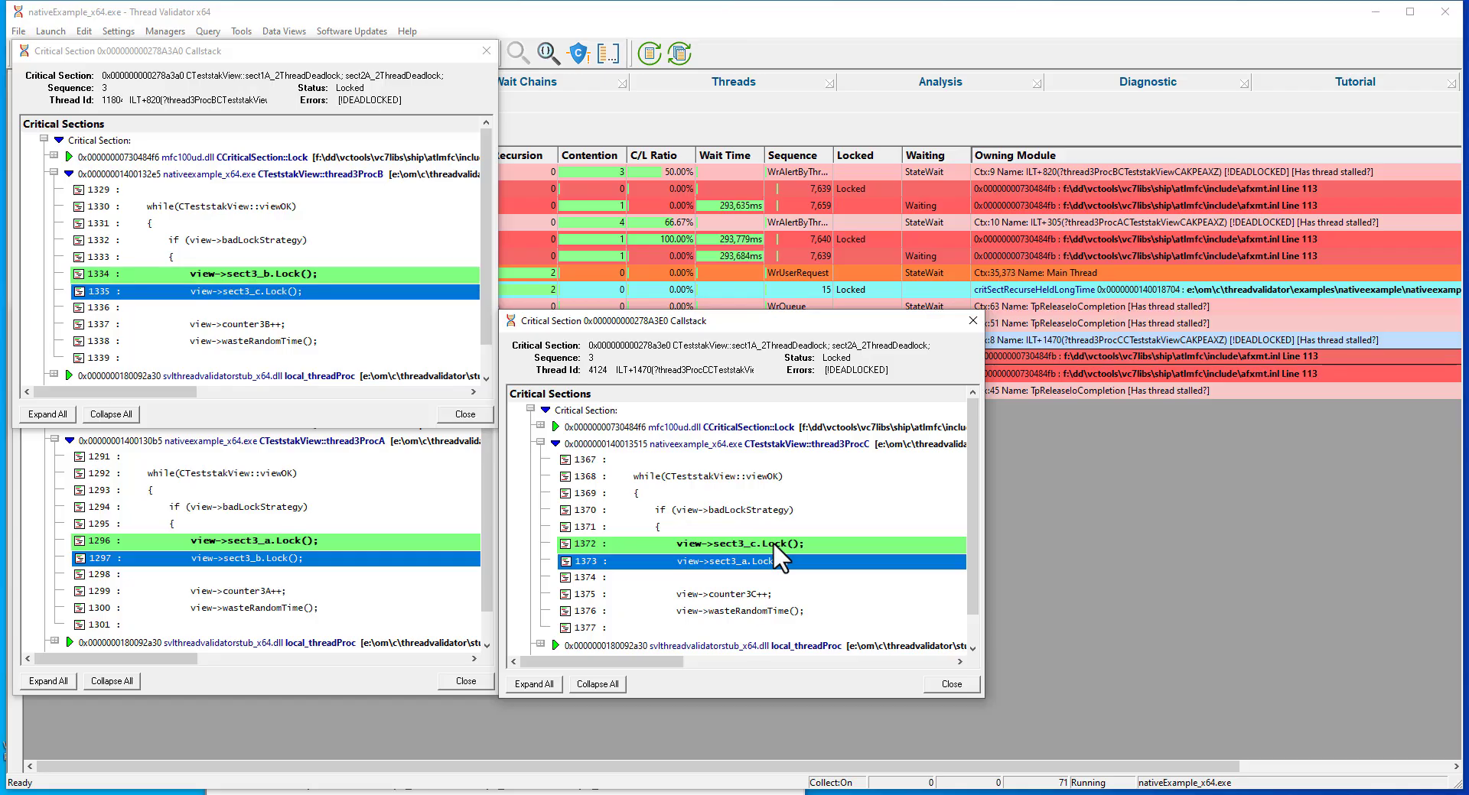
Close the three critical section callstack windows.
click(940, 683)
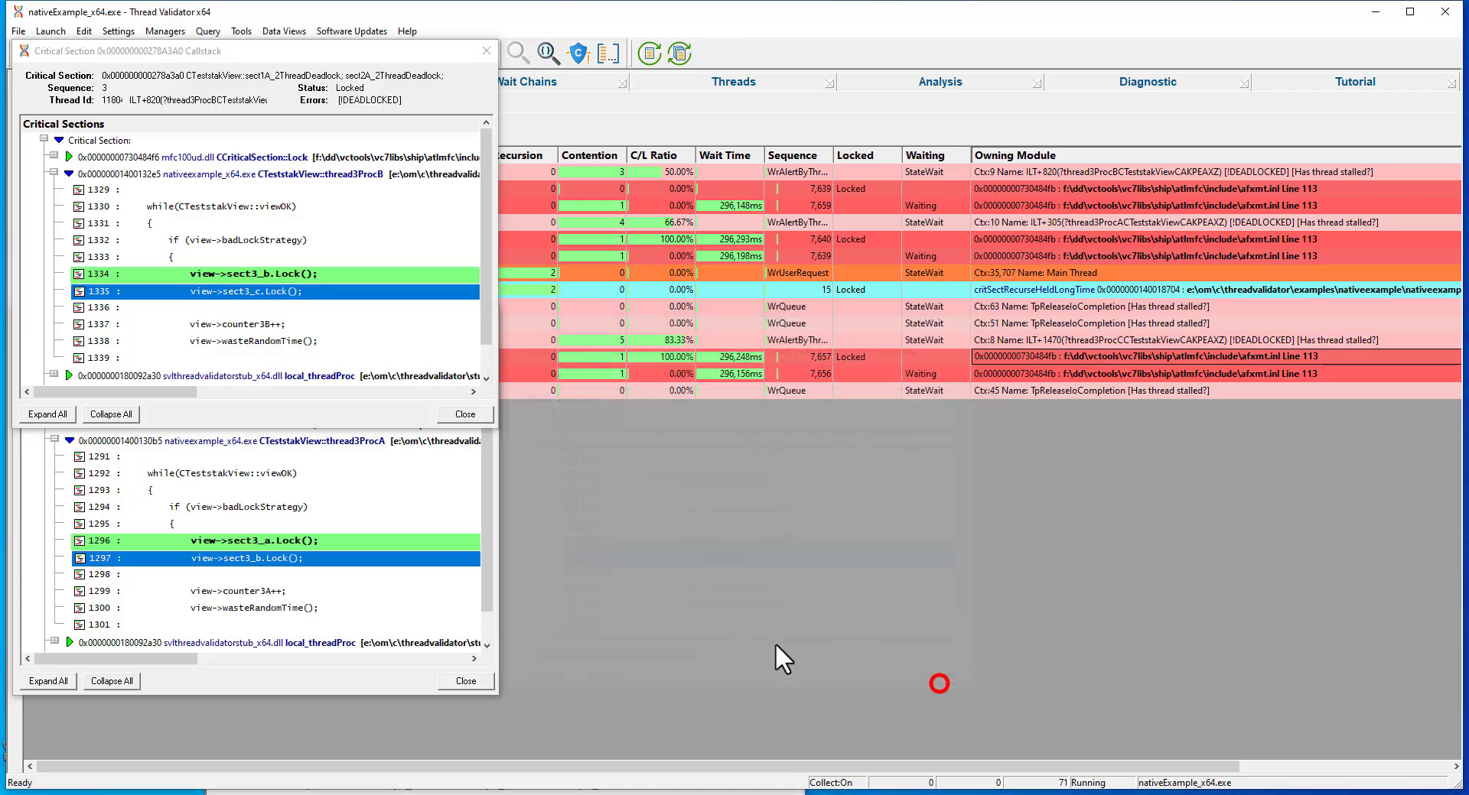
click(473, 681)
click(475, 412)
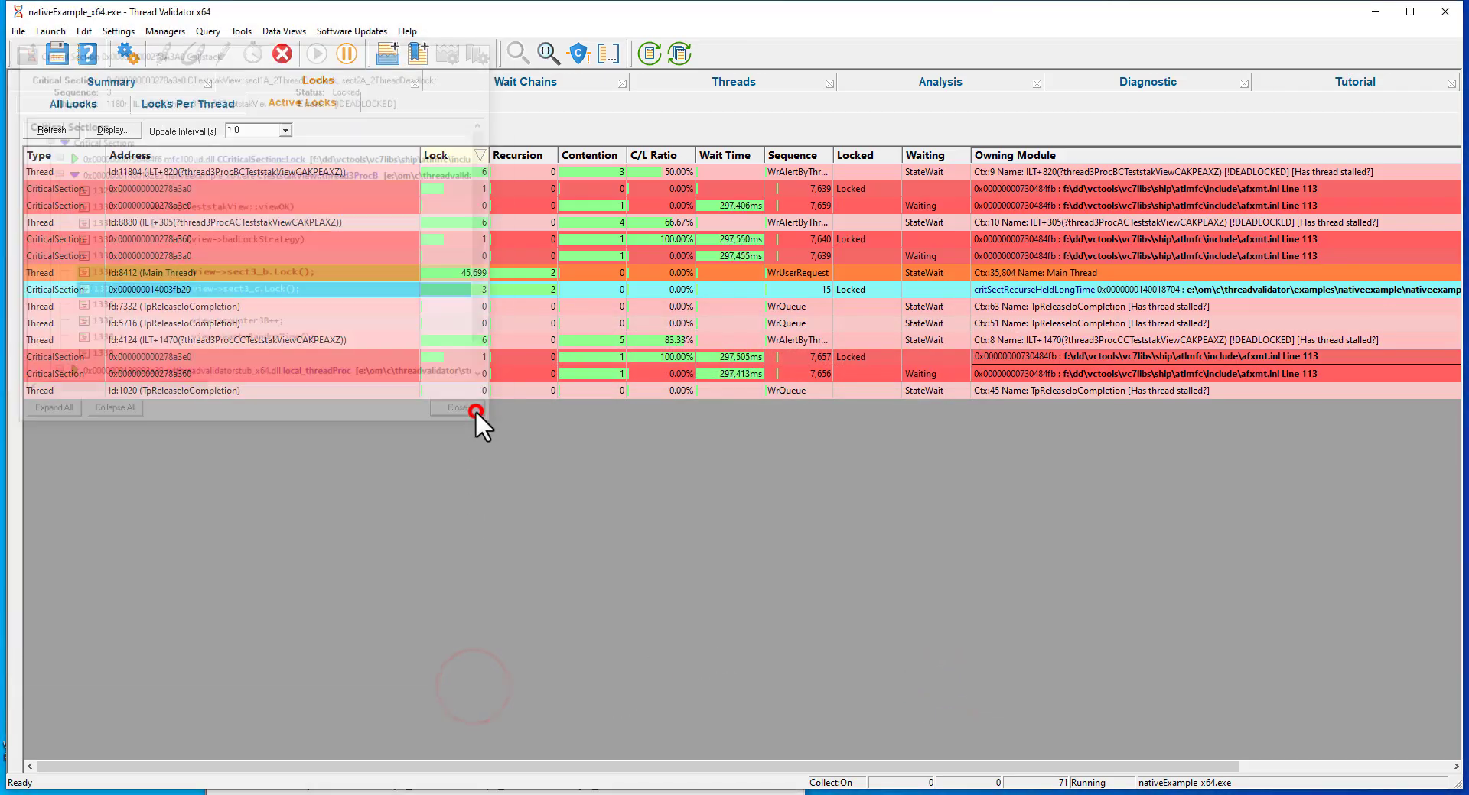